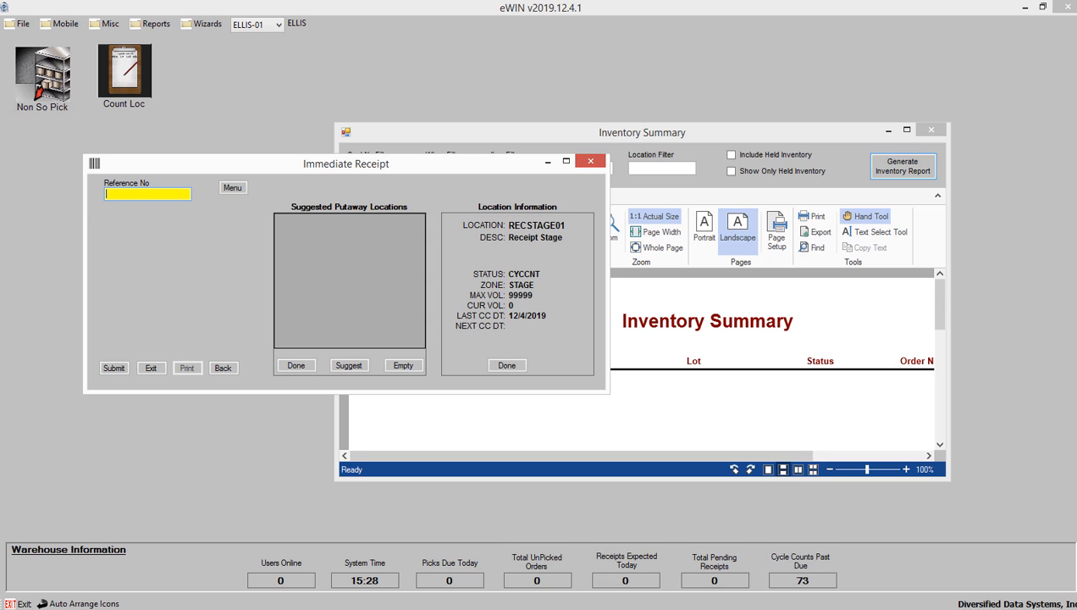
Step: Generate the Inventory Summary report for item 6047-4805/k333 to check its stock before receiving
{"action": "left_click", "coordinate": [682, 132]}
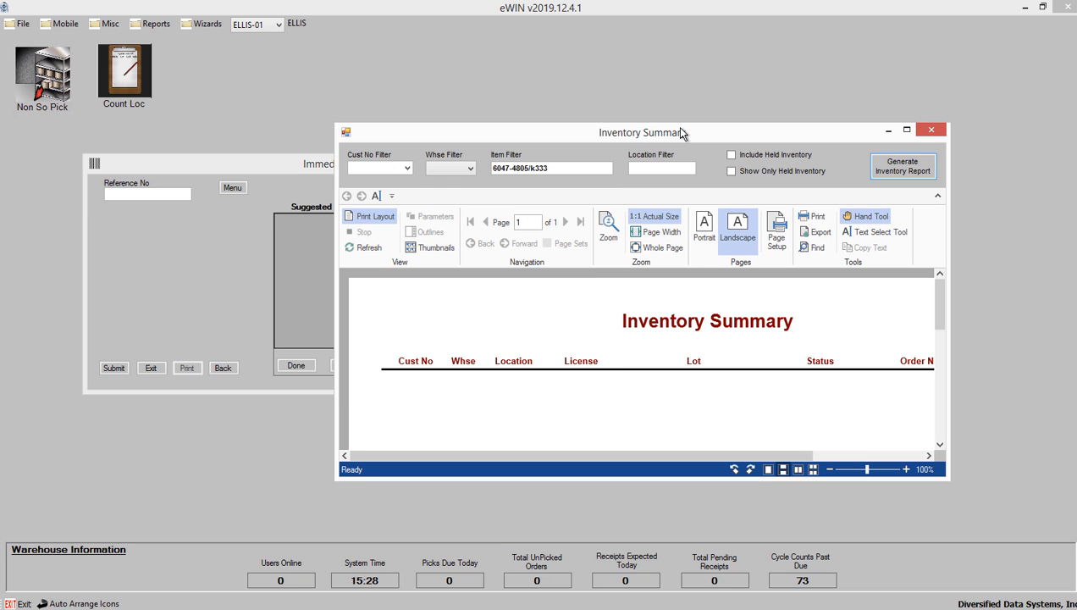
{"action": "left_click", "coordinate": [903, 165]}
Step: Receive 36 of item 6047-4805/K333, lot 1FRKN103600, into location RECSTAGE01 under reference number DOCKET130 in Immediate Receipt
{"action": "left_click", "coordinate": [150, 289]}
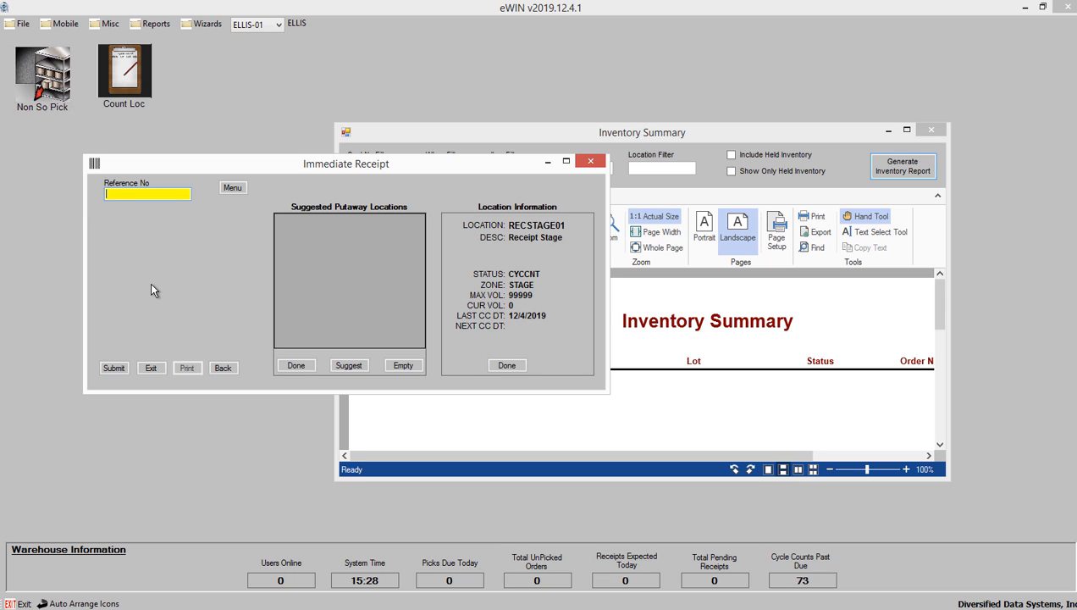
{"action": "type", "text": "DOCKET130"}
{"action": "key", "text": "Return"}
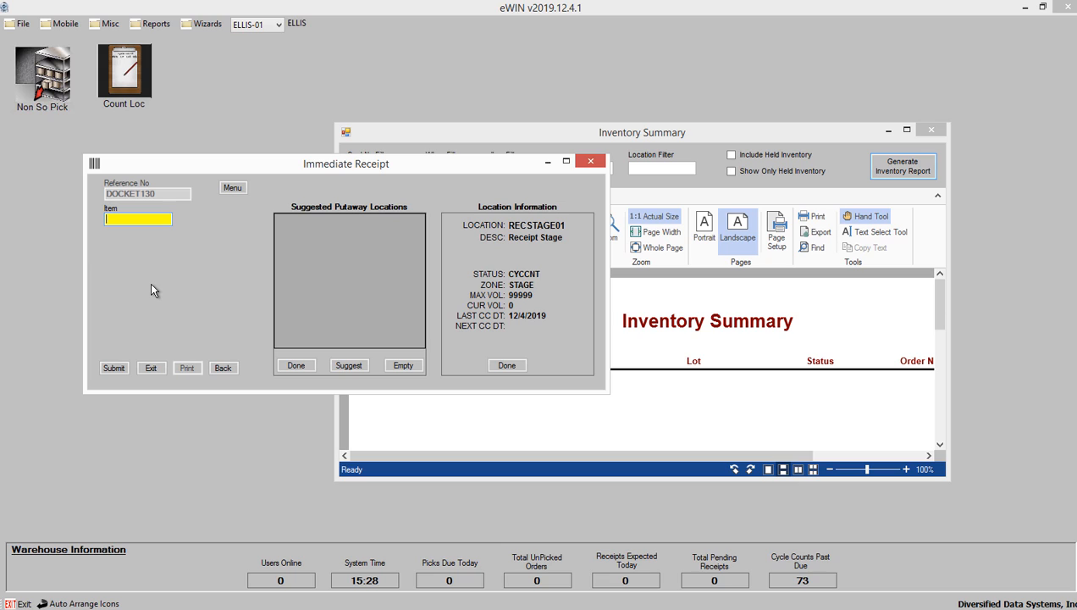
{"action": "type", "text": "6047-4805/K333"}
{"action": "key", "text": "Return"}
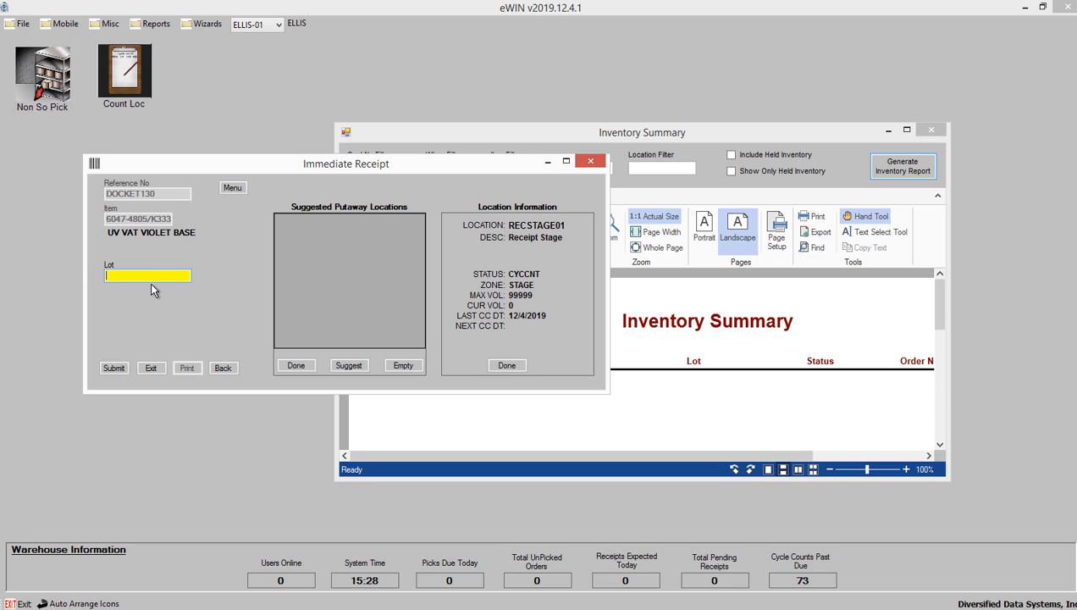
{"action": "type", "text": "1FRKN103600"}
{"action": "key", "text": "Return"}
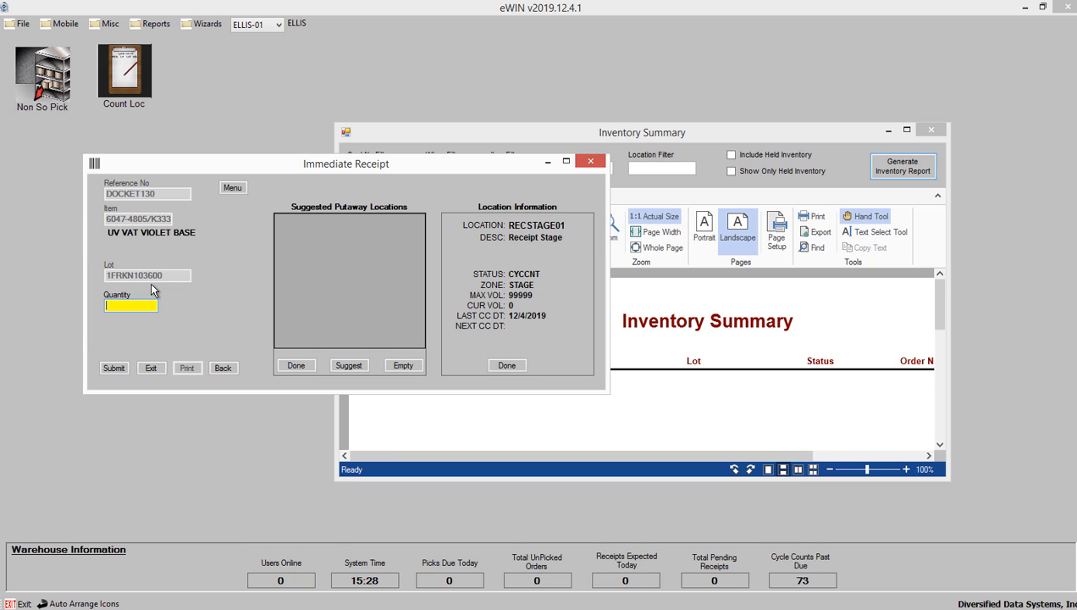
{"action": "type", "text": "36"}
{"action": "key", "text": "Return"}
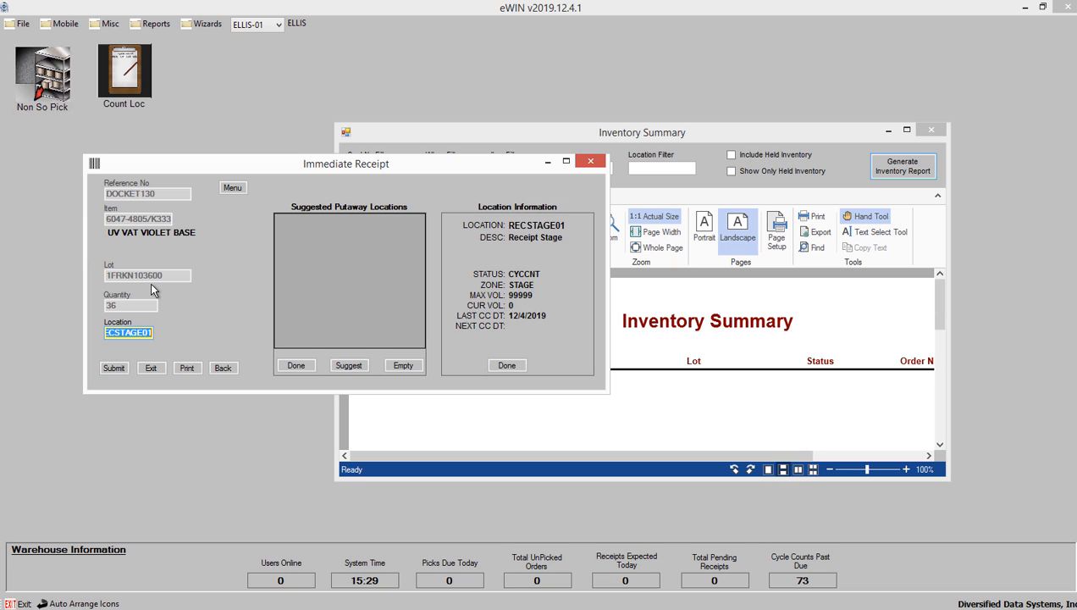
{"action": "key", "text": "Return"}
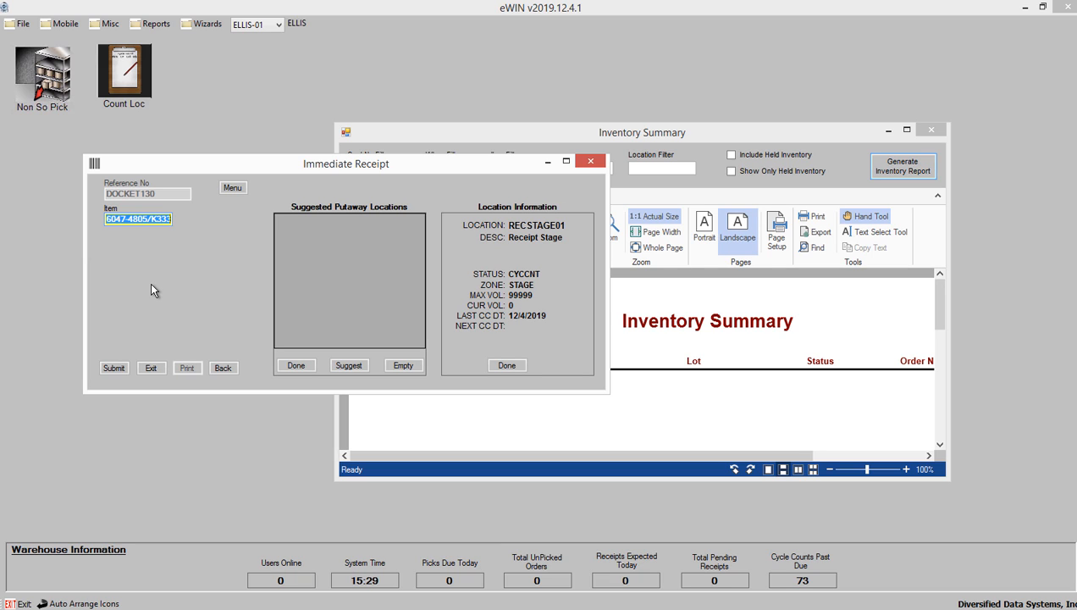
Step: Regenerate the Inventory Summary report and check the received item's location, lot and quantity
{"action": "left_click", "coordinate": [855, 144]}
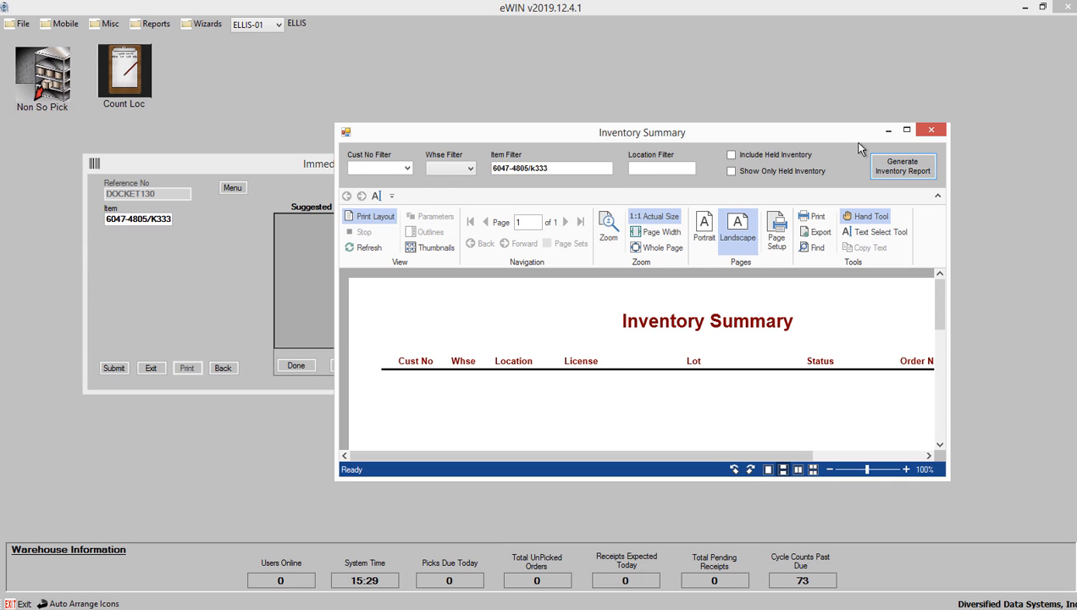
{"action": "left_click", "coordinate": [898, 170]}
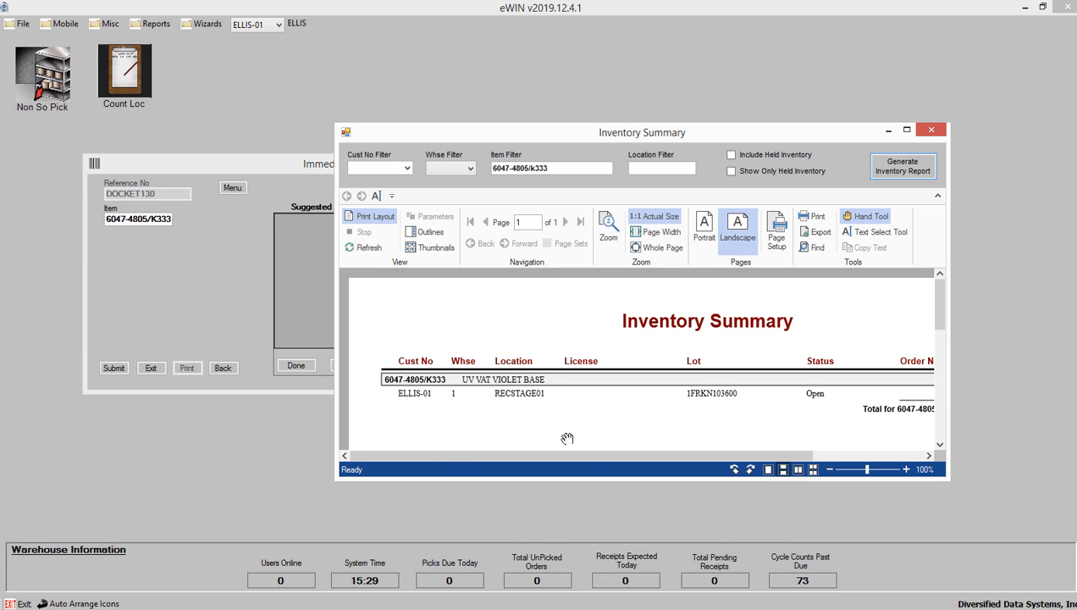
{"action": "left_click_drag", "start_coordinate": [597, 456], "coordinate": [683, 469]}
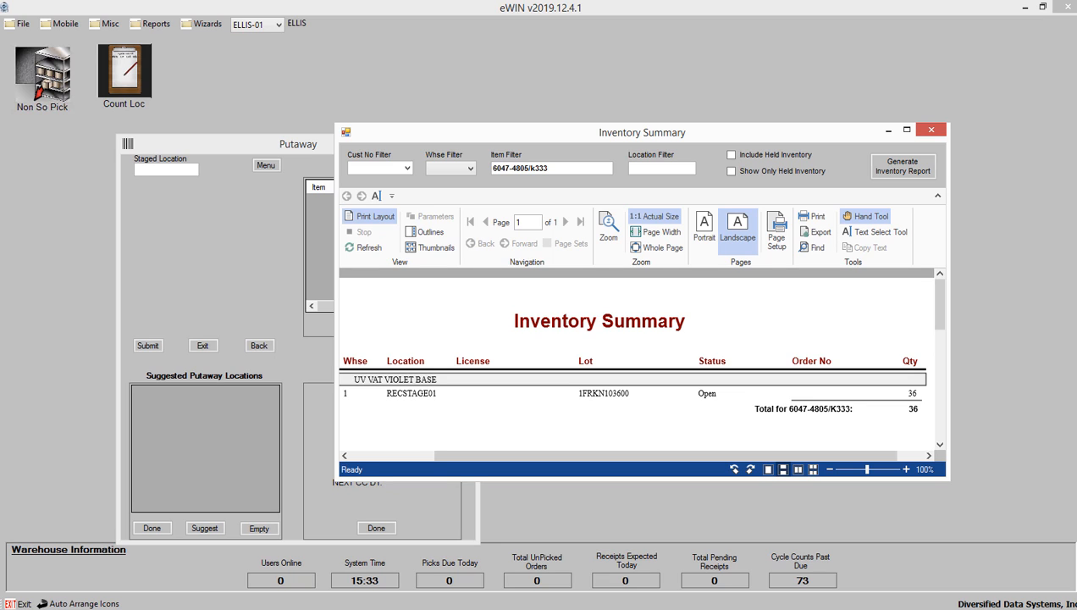
Step: In the Putaway form, enter staged location RECSTAGE01, item 6047-4805/K333 and lot 1FRKN103600
{"action": "left_click", "coordinate": [154, 242]}
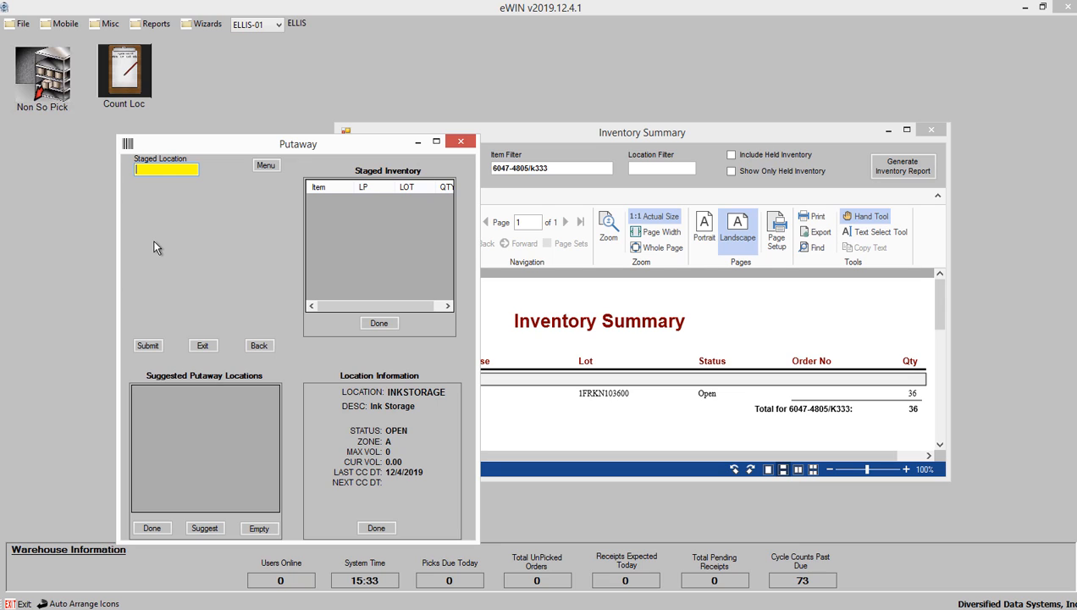
{"action": "type", "text": "RECSTAGE01"}
{"action": "key", "text": "Return"}
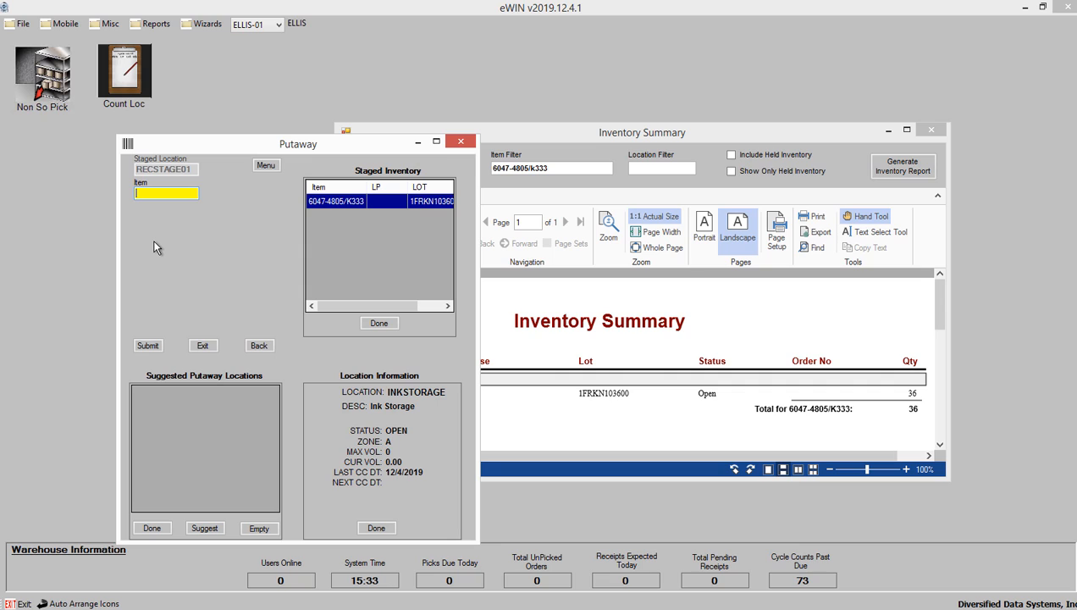
{"action": "type", "text": "6047-4805/K333"}
{"action": "key", "text": "Return"}
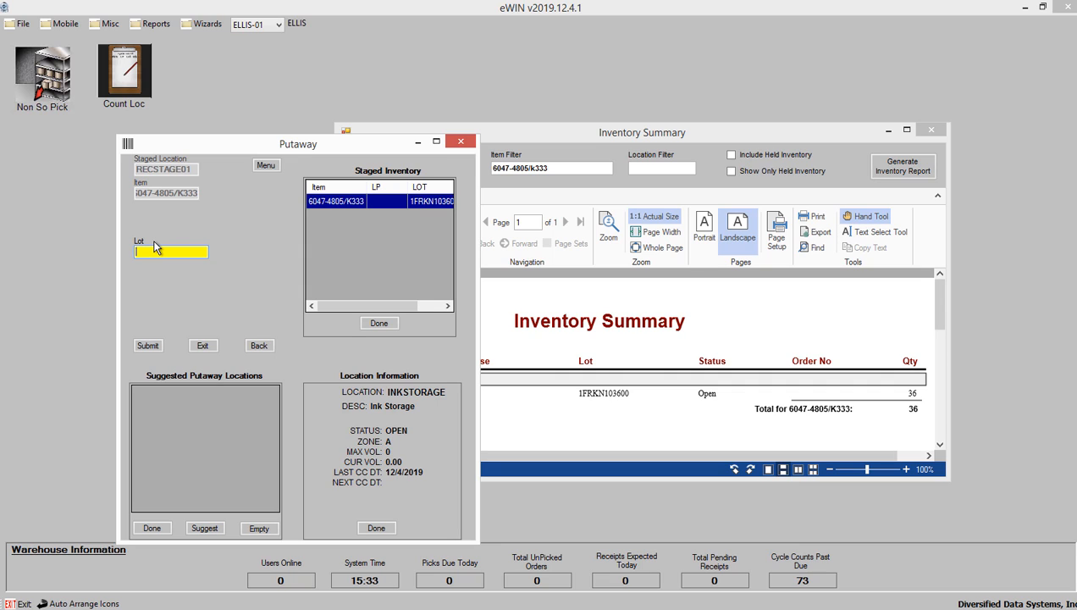
{"action": "type", "text": "1FRKN103600"}
{"action": "key", "text": "Return"}
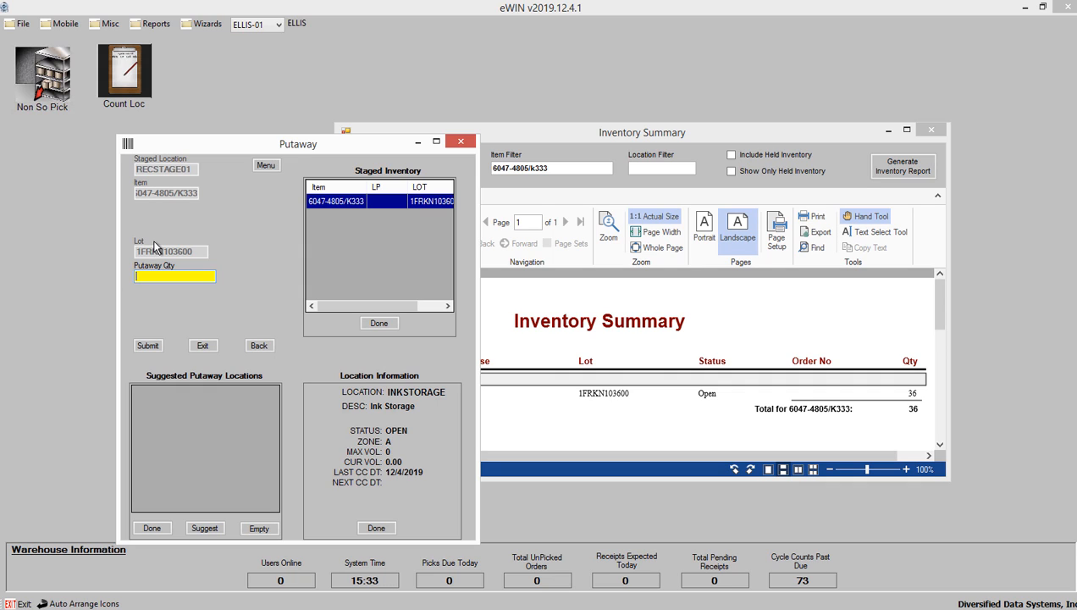
Step: Try to enter a putaway quantity of 37 for the staged lot
{"action": "type", "text": "37"}
{"action": "key", "text": "Return"}
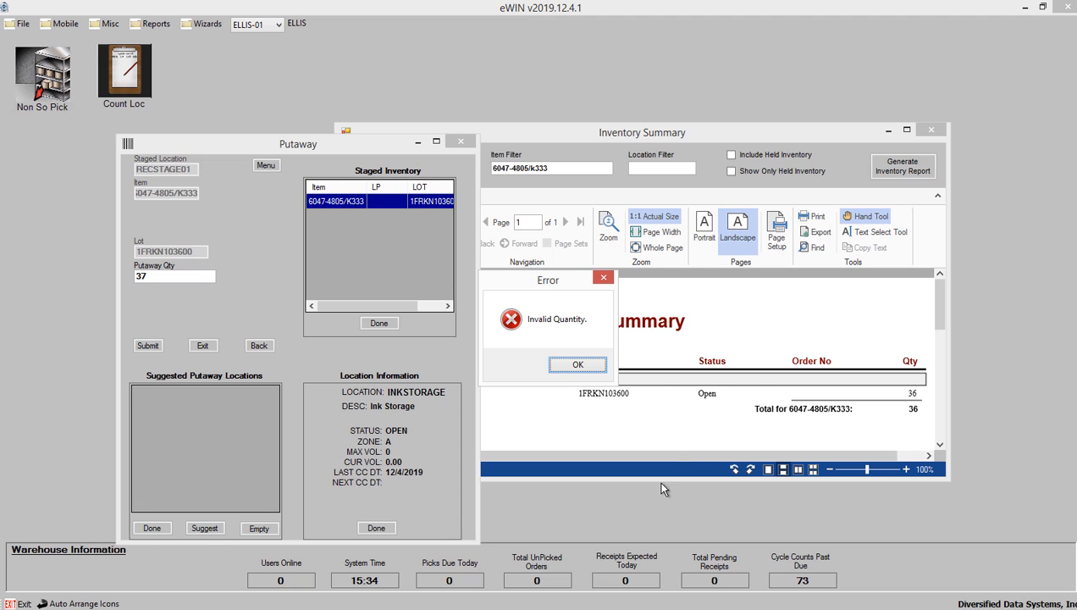
{"action": "left_click_drag", "start_coordinate": [511, 288], "coordinate": [594, 281]}
{"action": "left_click", "coordinate": [665, 356]}
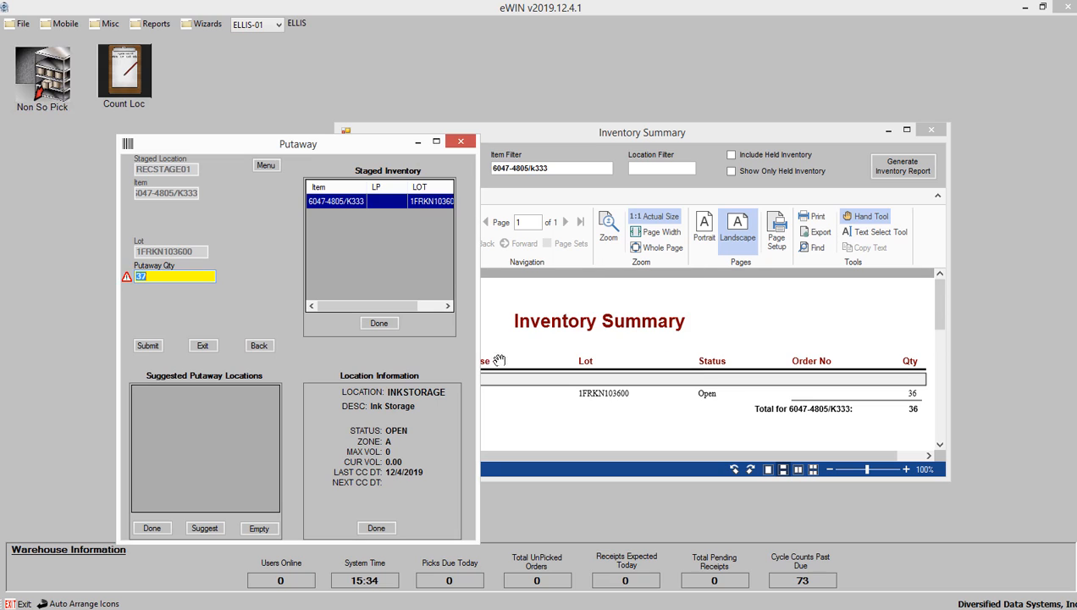
Step: Set the putaway quantity to 36 and put all 36 away in location INKSTORAGE
{"action": "type", "text": "36"}
{"action": "key", "text": "Return"}
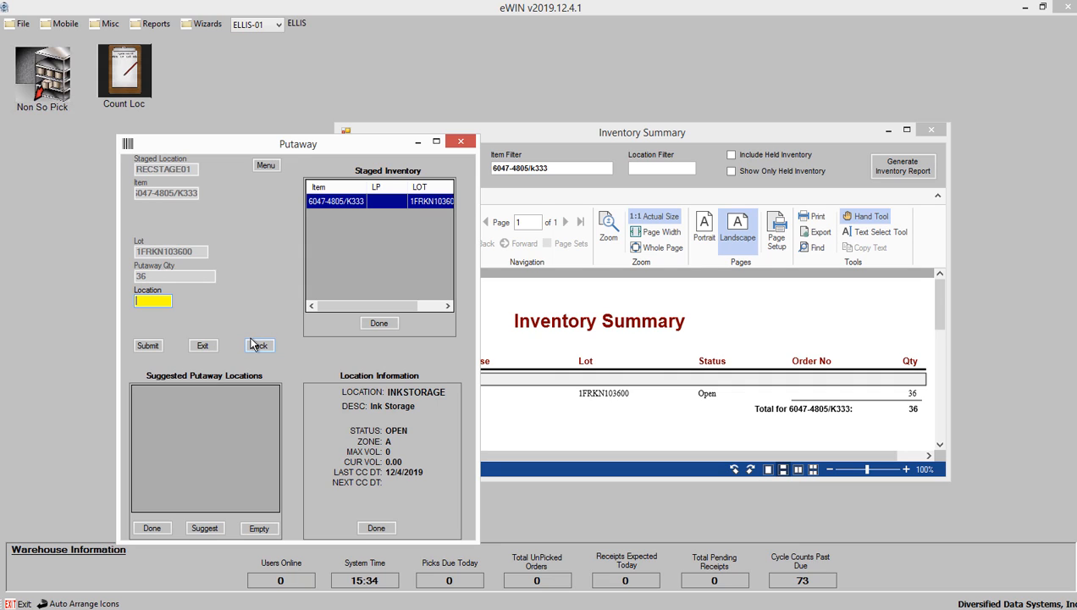
{"action": "type", "text": "INKSTORAGE"}
{"action": "key", "text": "Return"}
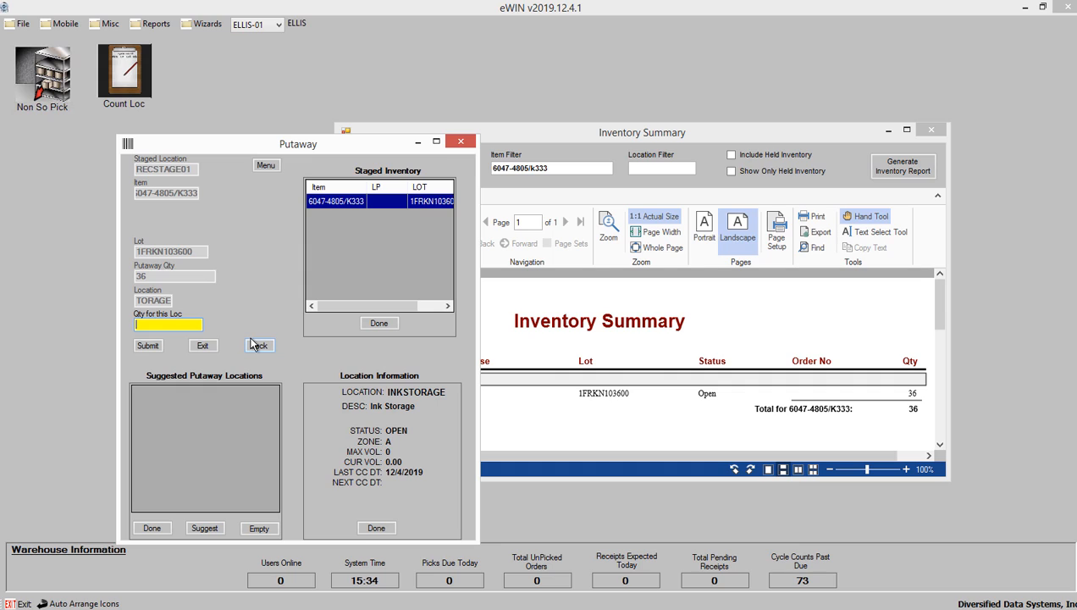
{"action": "type", "text": "36"}
{"action": "key", "text": "Return"}
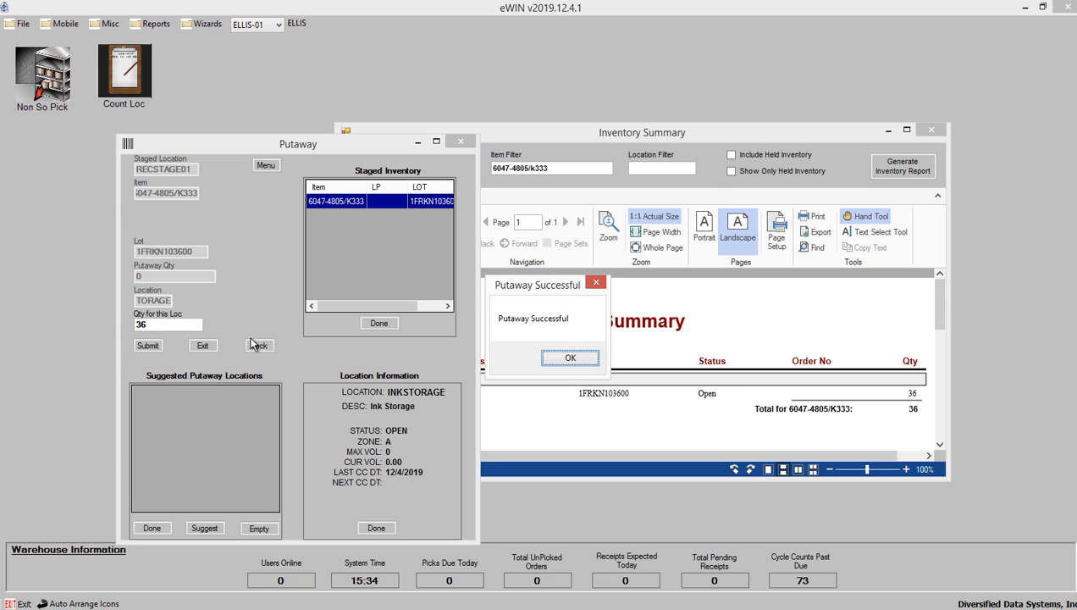
{"action": "left_click", "coordinate": [570, 357]}
Step: Regenerate the Inventory Summary report and check the item's location after the putaway
{"action": "left_click", "coordinate": [745, 140]}
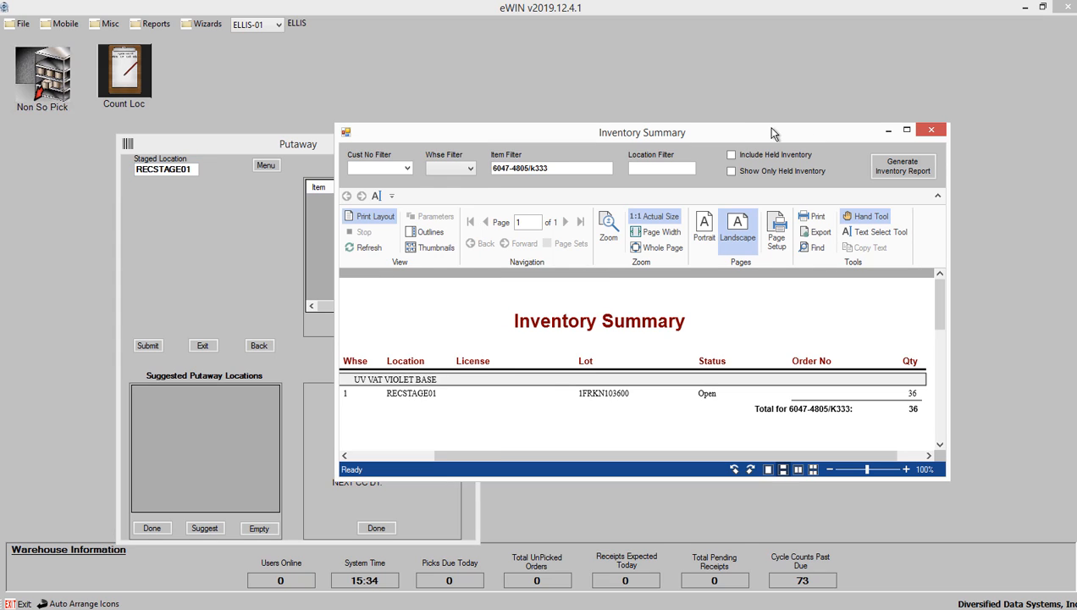
{"action": "left_click", "coordinate": [905, 168]}
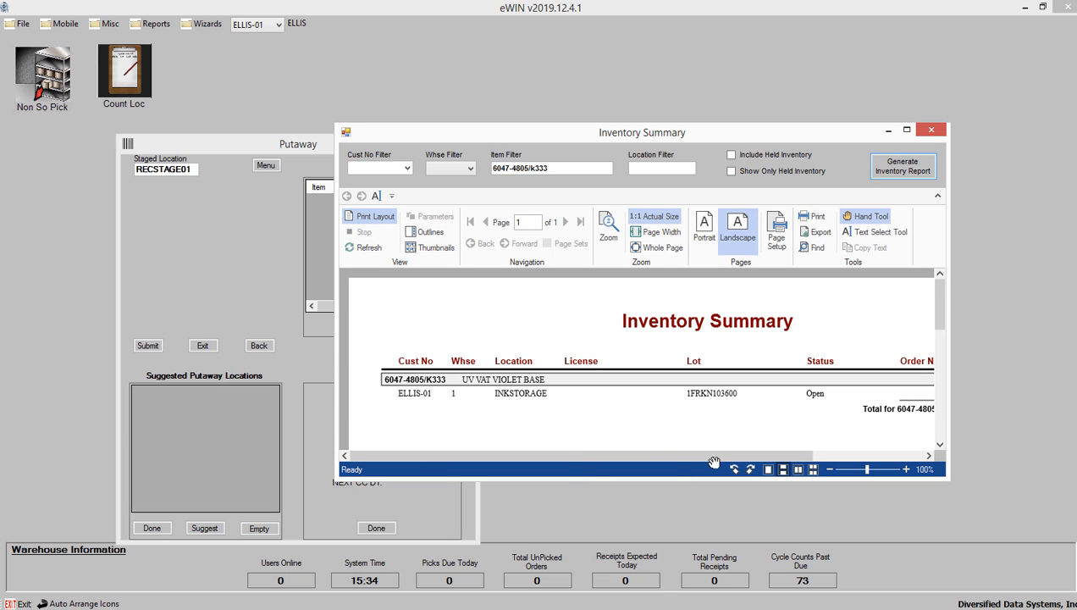
{"action": "left_click_drag", "start_coordinate": [729, 455], "coordinate": [644, 458]}
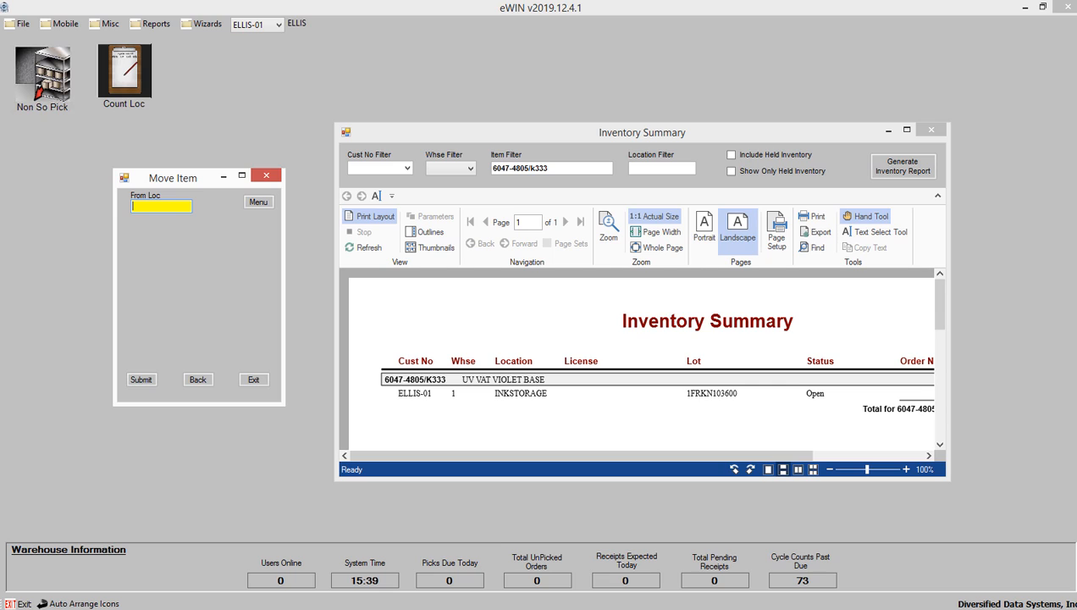
Step: Move 36 of item 6047-4805/K333, lot 1FRKN103600, from INKSTORAGE to PRESS01 with the Move Item form
{"action": "type", "text": "INKSTORAGE"}
{"action": "key", "text": "Return"}
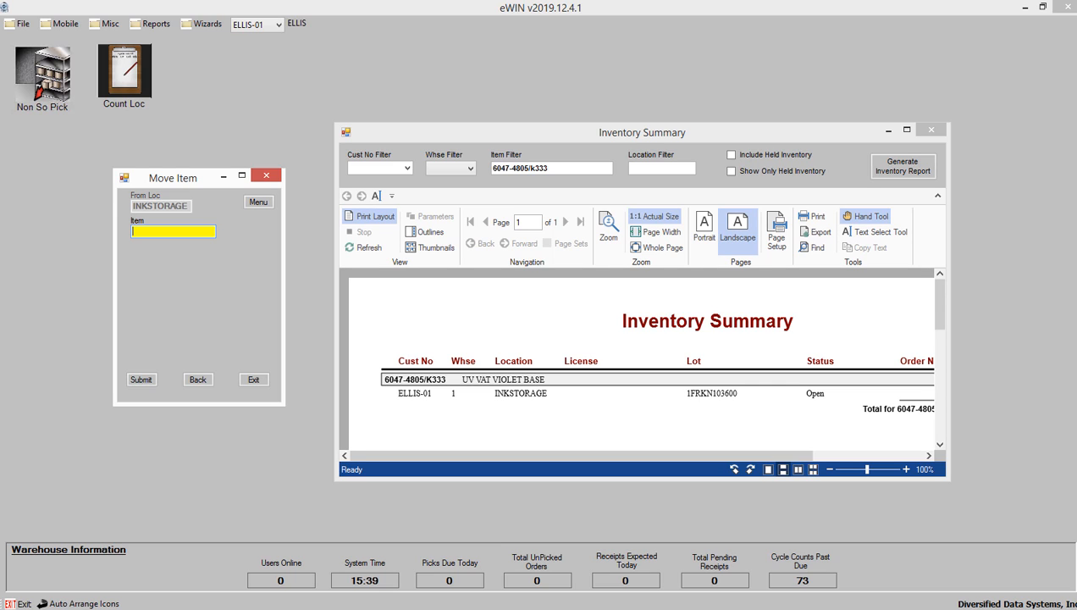
{"action": "type", "text": "6047-4805/K333"}
{"action": "key", "text": "Return"}
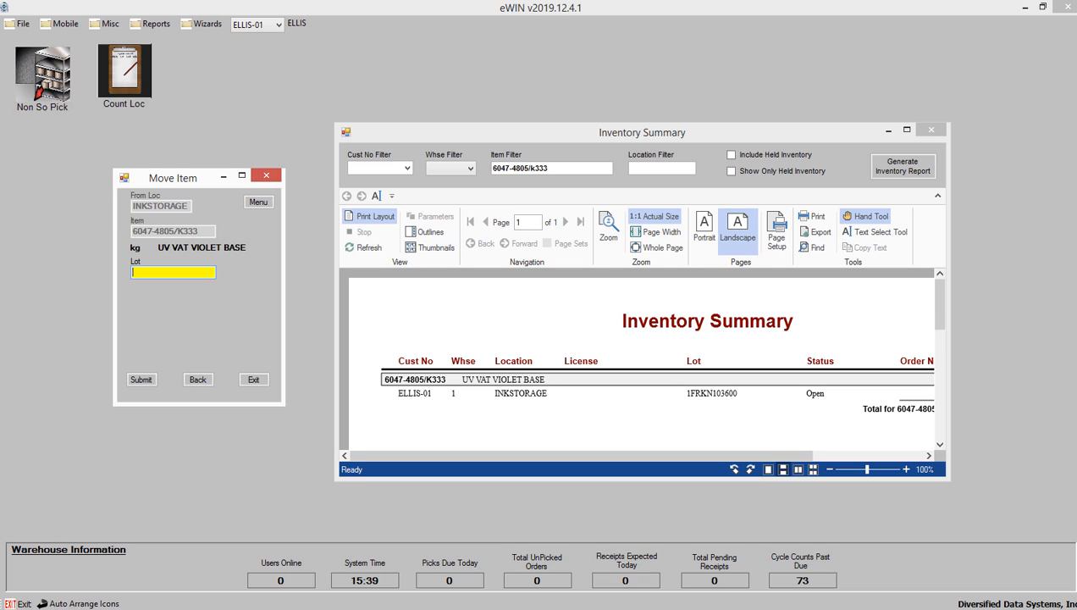
{"action": "type", "text": "1FRKN103600"}
{"action": "key", "text": "Return"}
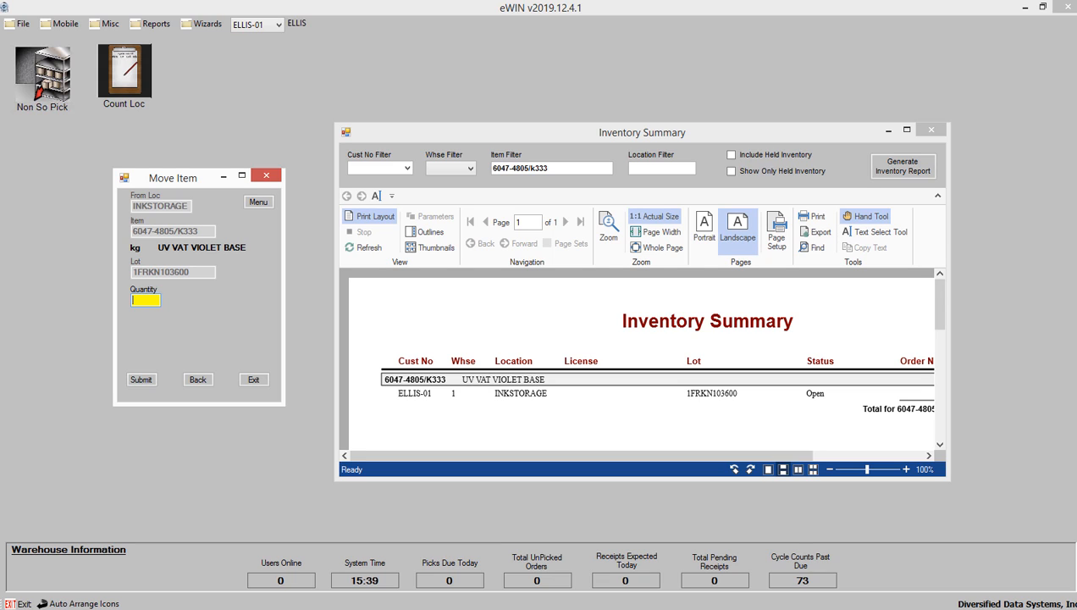
{"action": "type", "text": "36"}
{"action": "key", "text": "Return"}
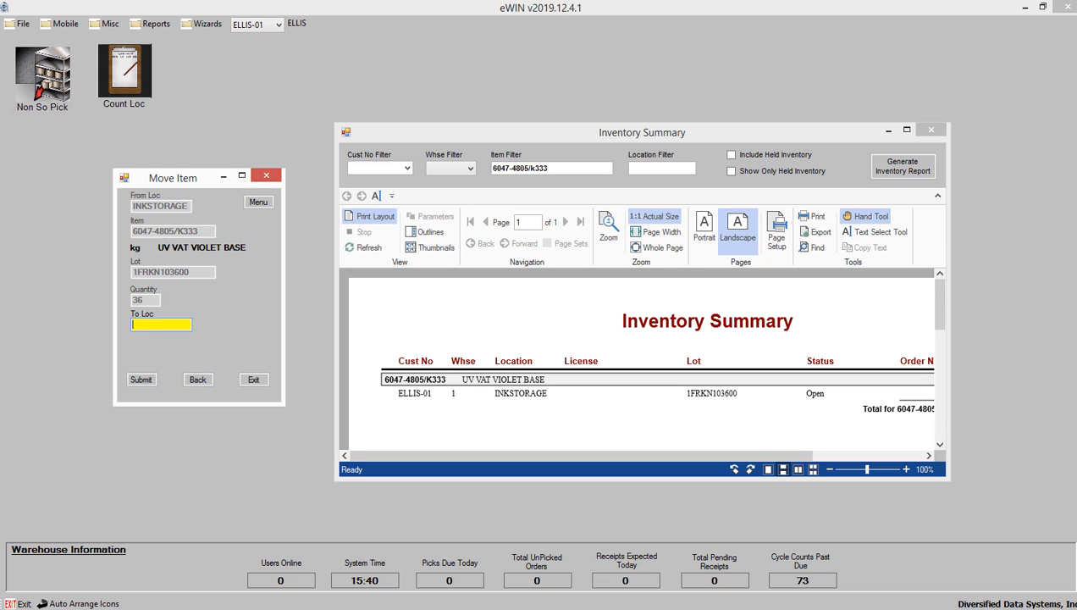
{"action": "type", "text": "PRESS01"}
{"action": "key", "text": "Return"}
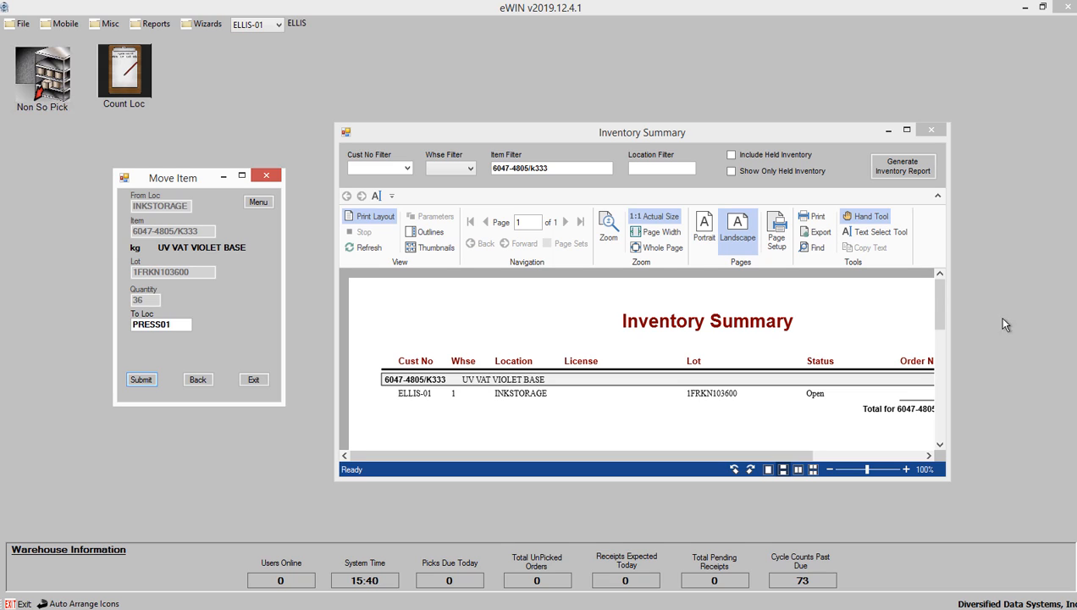
{"action": "left_click", "coordinate": [149, 382]}
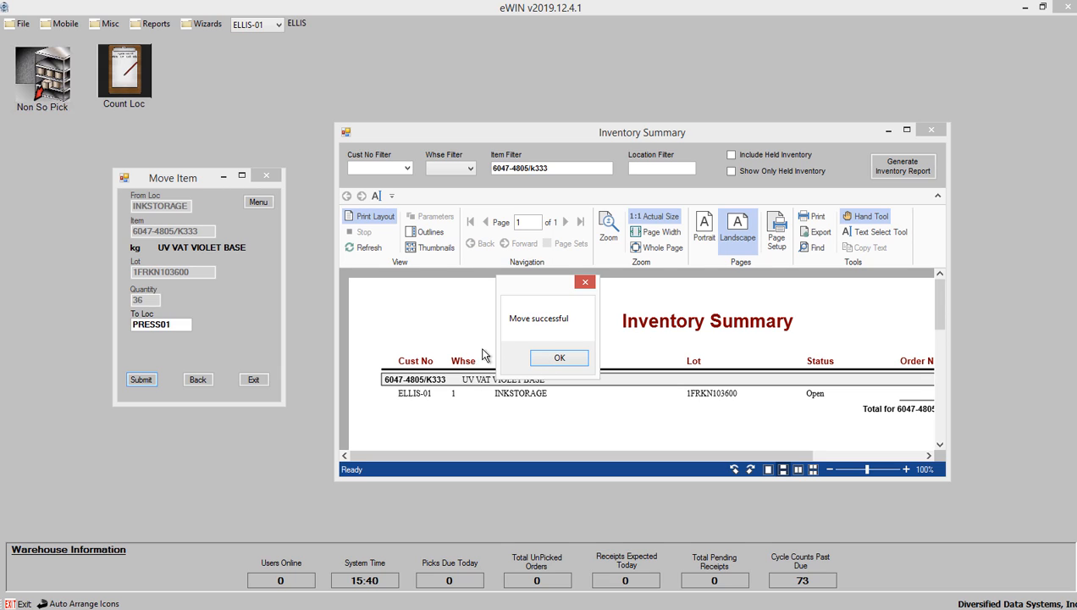
{"action": "left_click", "coordinate": [558, 359]}
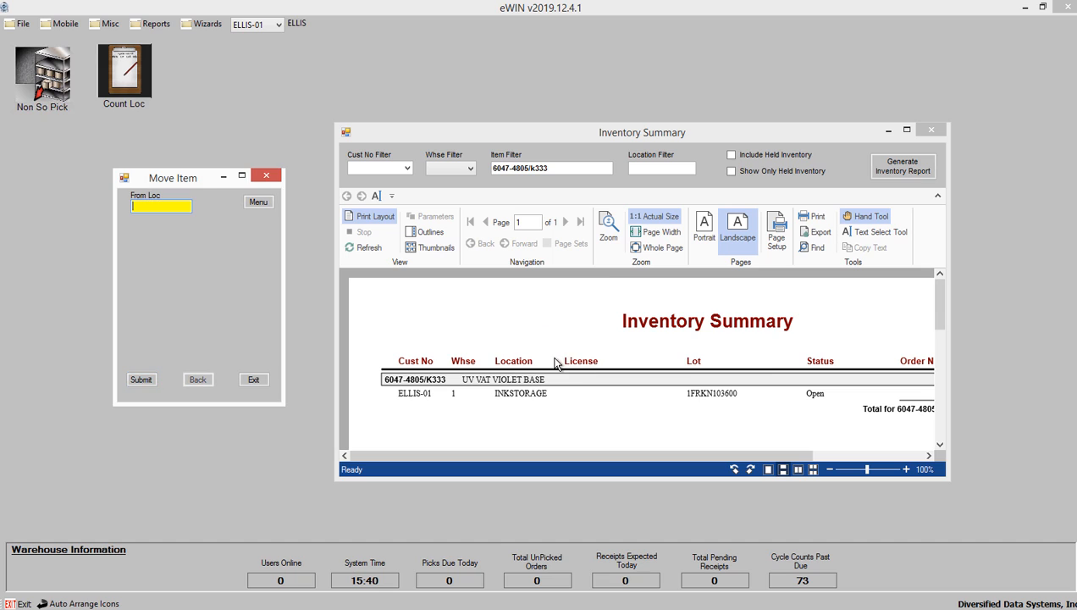
Step: Regenerate the Inventory Summary report and check the item's location after the move
{"action": "left_click", "coordinate": [905, 168]}
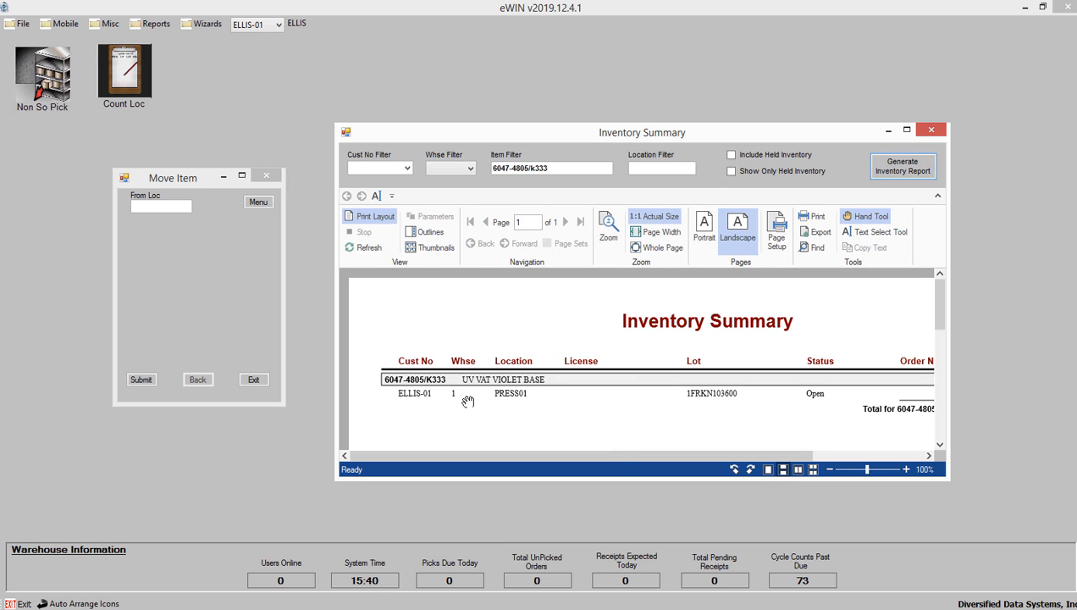
{"action": "mouse_move", "coordinate": [623, 459]}
{"action": "left_mouse_down"}
{"action": "mouse_move", "coordinate": [830, 471]}
{"action": "mouse_move", "coordinate": [734, 455]}
{"action": "mouse_move", "coordinate": [622, 455]}
{"action": "mouse_move", "coordinate": [628, 463]}
{"action": "left_mouse_up"}
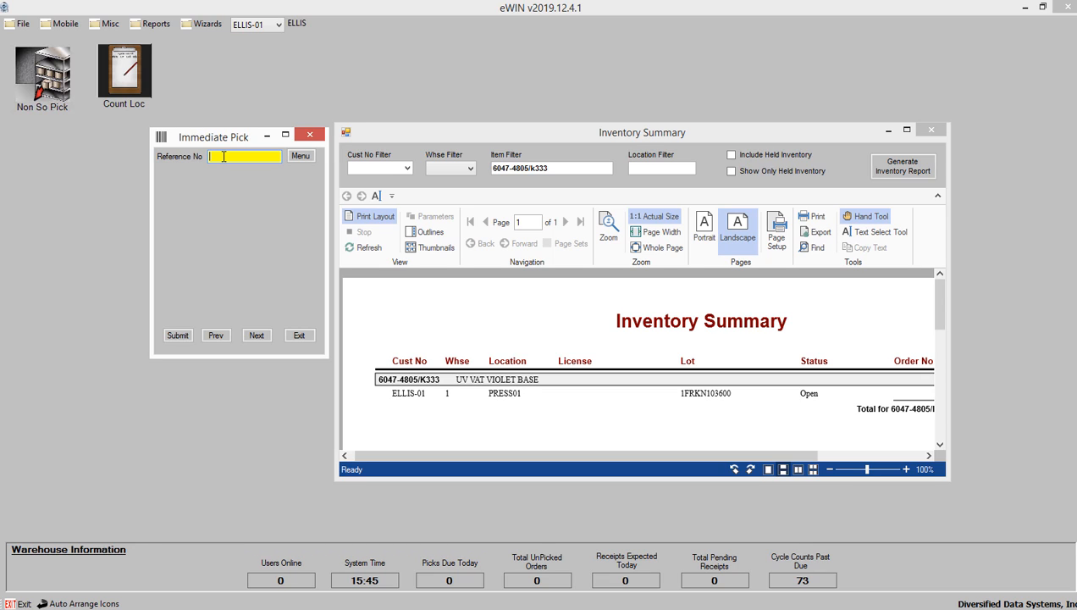
Step: Start an immediate pick under reference number DOCKET130 for a quantity of 30 of item 6047-4805/K333
{"action": "type", "text": "DOCKET130"}
{"action": "key", "text": "Return"}
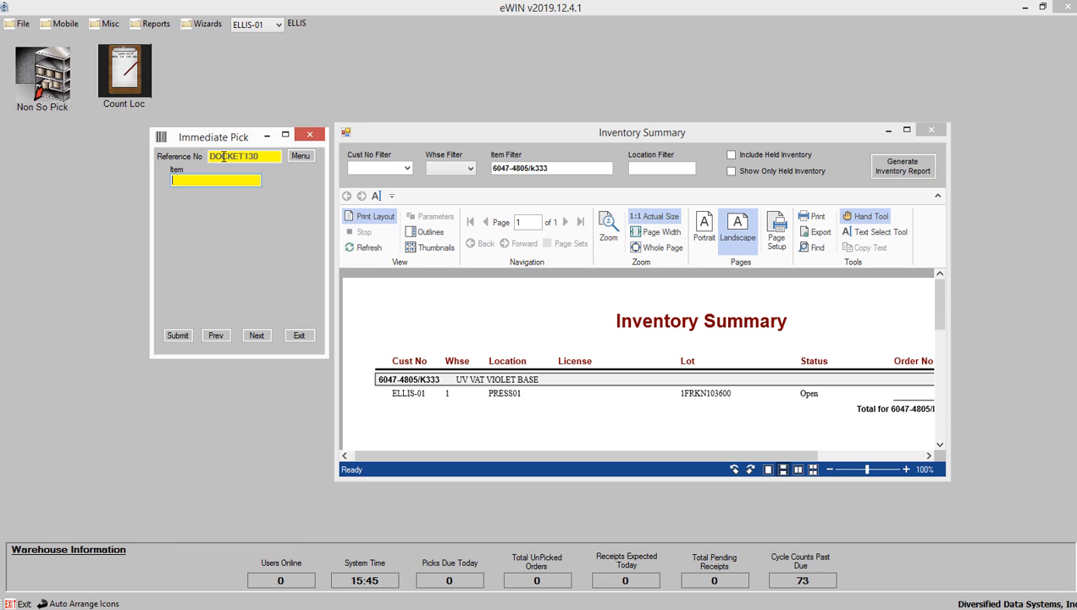
{"action": "type", "text": "6047-4805/K333"}
{"action": "key", "text": "Return"}
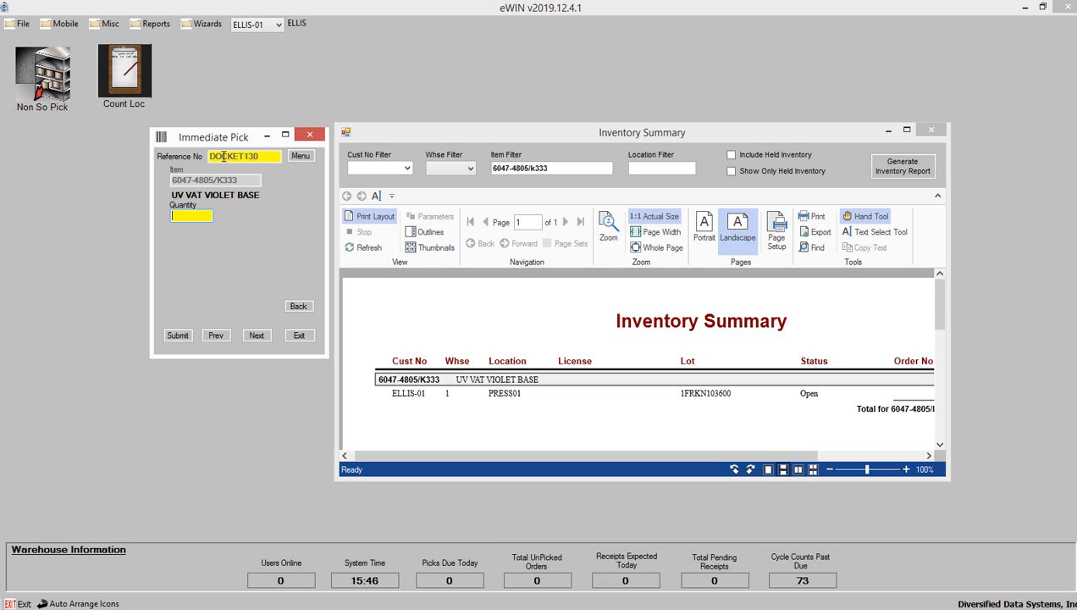
{"action": "type", "text": "30"}
{"action": "key", "text": "Return"}
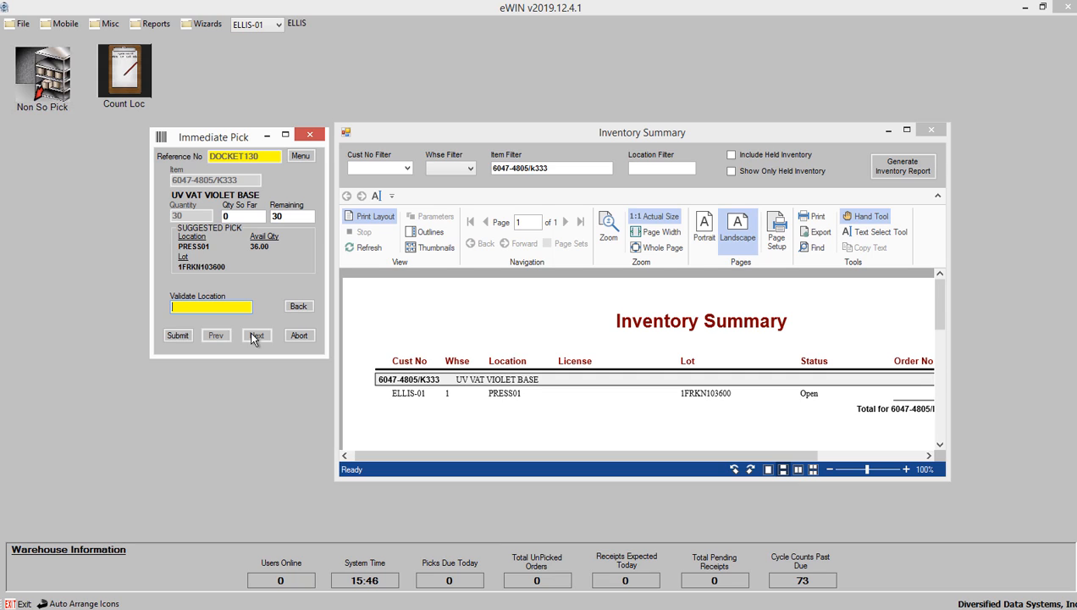
Step: Validate the suggested pick location PRESS01 and lot 1FRKN103600, and pick a quantity of 30
{"action": "key", "text": "Return"}
{"action": "key", "text": "Return"}
{"action": "type", "text": "1FRKN103600"}
{"action": "key", "text": "Return"}
{"action": "type", "text": "30"}
{"action": "key", "text": "Return"}
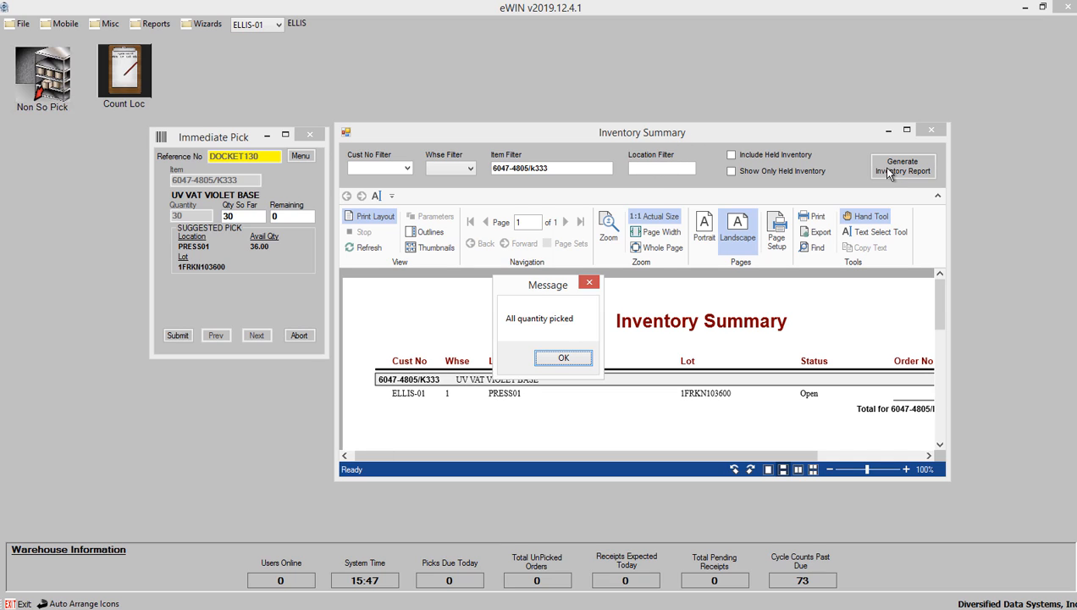
Step: Regenerate the Inventory Summary report for item 6047-4805/K333 and check its remaining inventory after the pick
{"action": "left_click", "coordinate": [559, 357]}
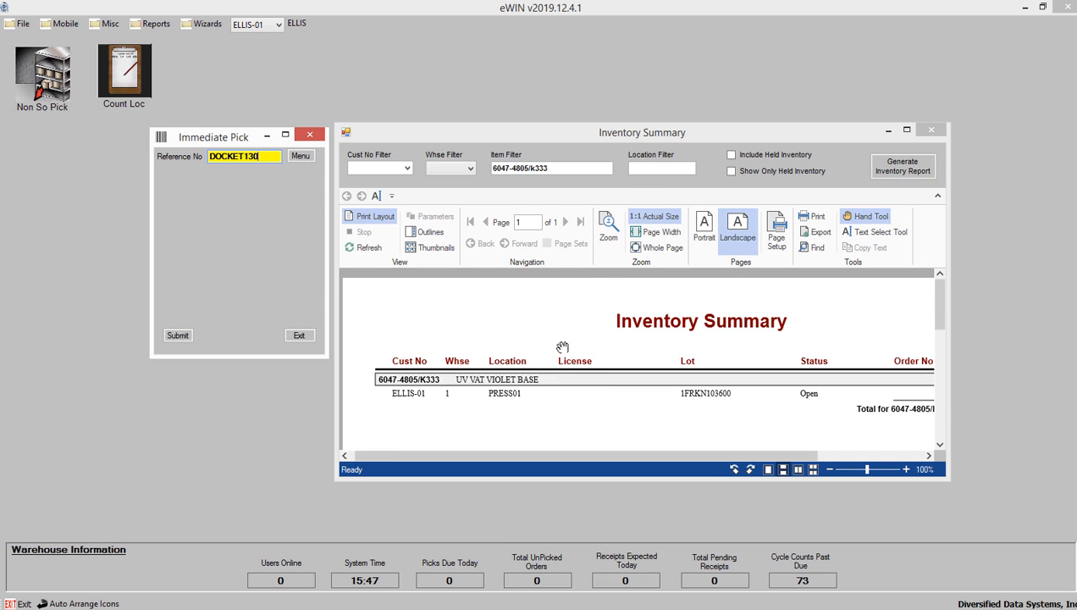
{"action": "left_click", "coordinate": [905, 167]}
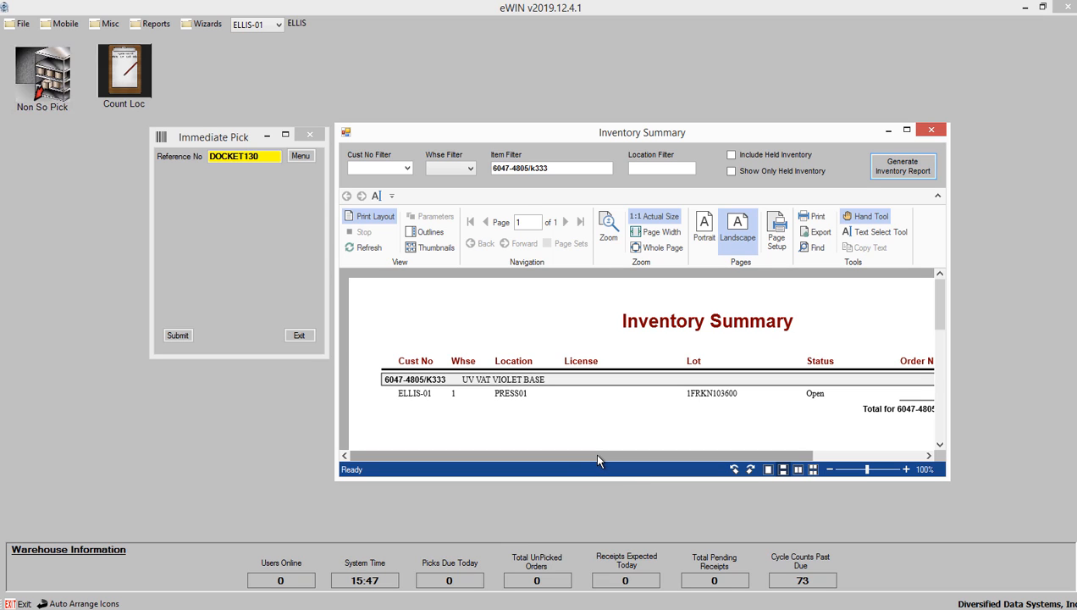
{"action": "left_click_drag", "start_coordinate": [598, 459], "coordinate": [511, 474]}
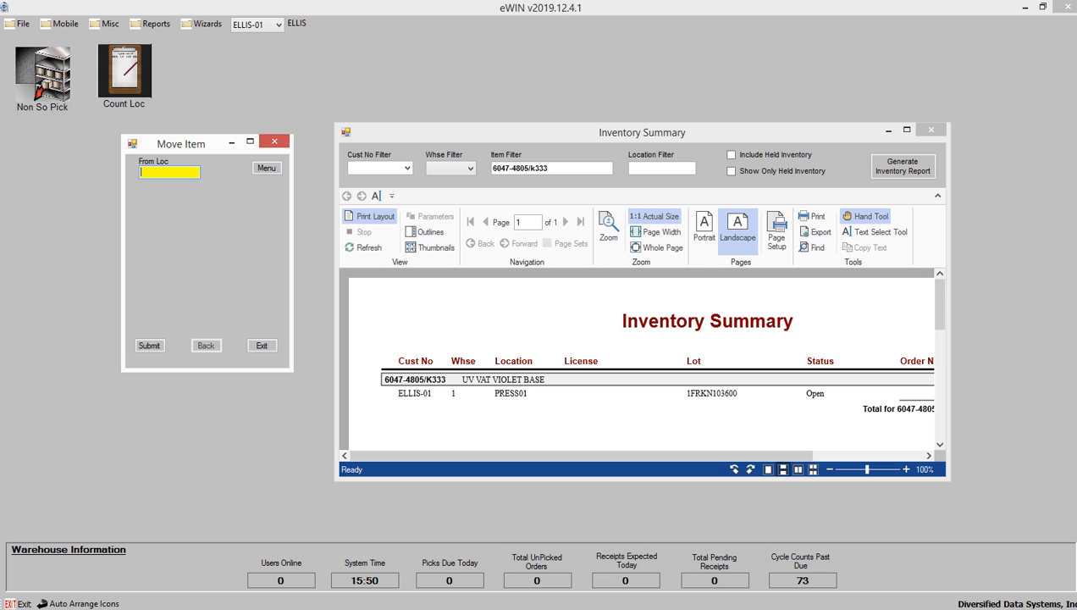
Step: Start moving item 6047-4805/K333, lot 1FRKN103600, out of location PRESS01 in the Move Item form
{"action": "type", "text": "PRESS01"}
{"action": "key", "text": "Return"}
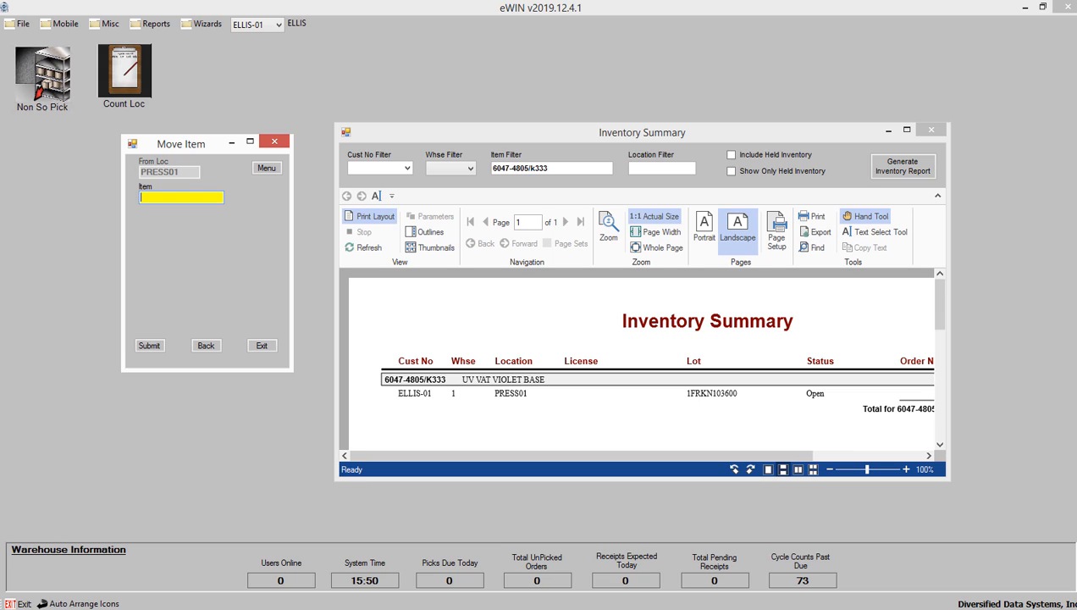
{"action": "type", "text": "6047-4805/K333"}
{"action": "key", "text": "Return"}
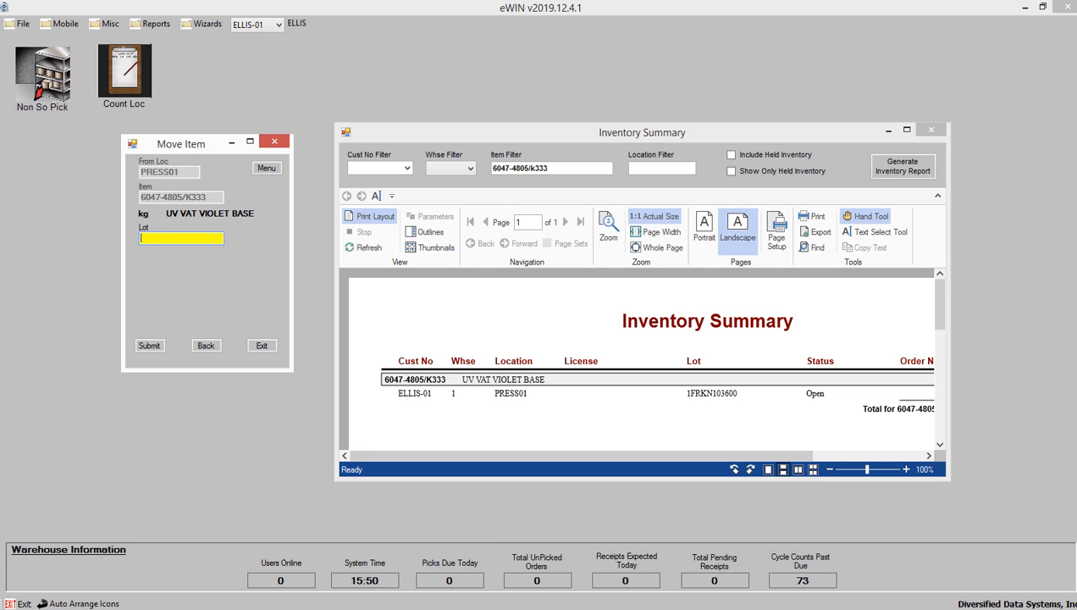
{"action": "type", "text": "1FRKN103600"}
{"action": "key", "text": "Return"}
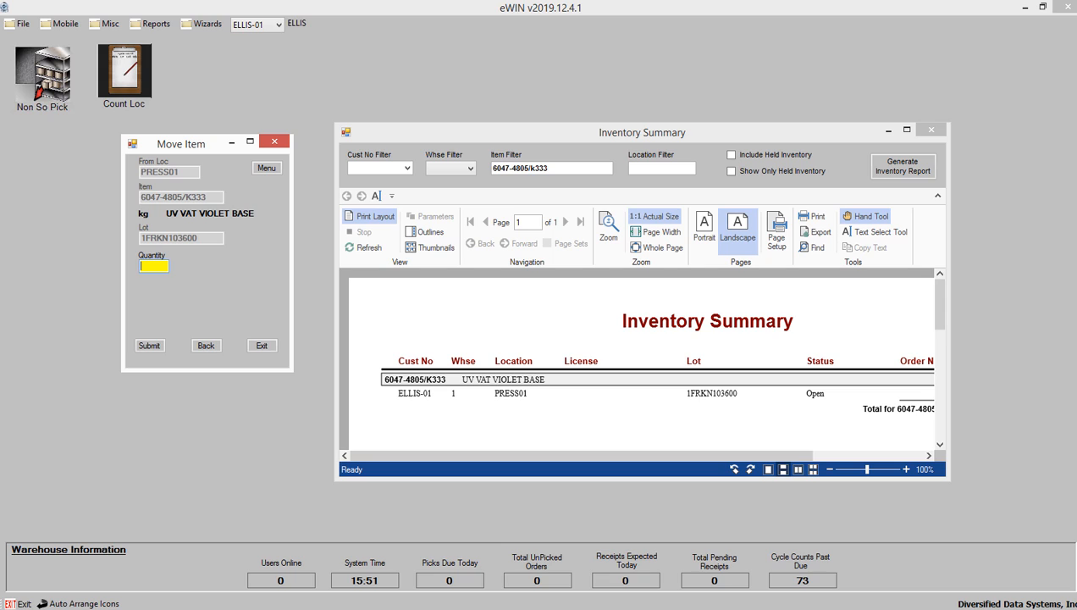
Step: Try to move a quantity of 7 of the item out of PRESS01
{"action": "type", "text": "7"}
{"action": "key", "text": "Return"}
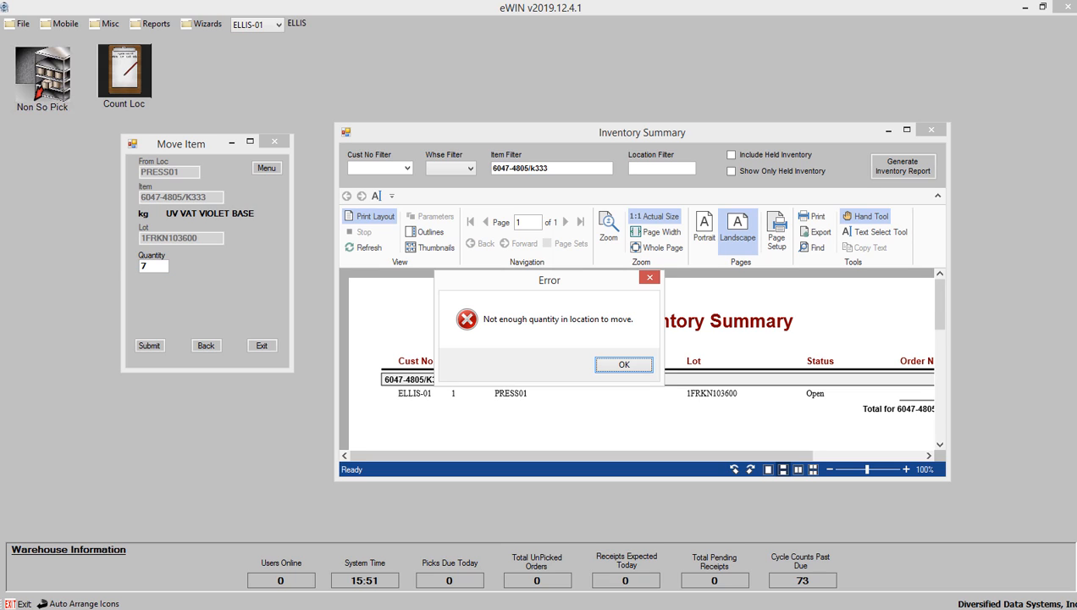
{"action": "left_click", "coordinate": [617, 370]}
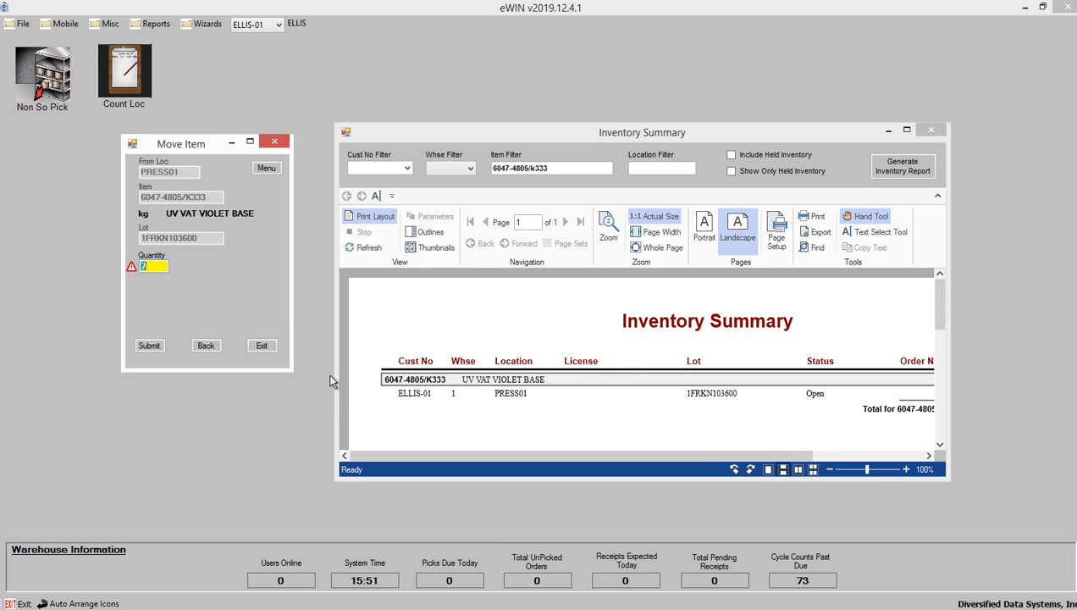
Step: Set the move quantity to 6 and the destination location to INKSTORAGE, and submit the move
{"action": "type", "text": "6"}
{"action": "key", "text": "Return"}
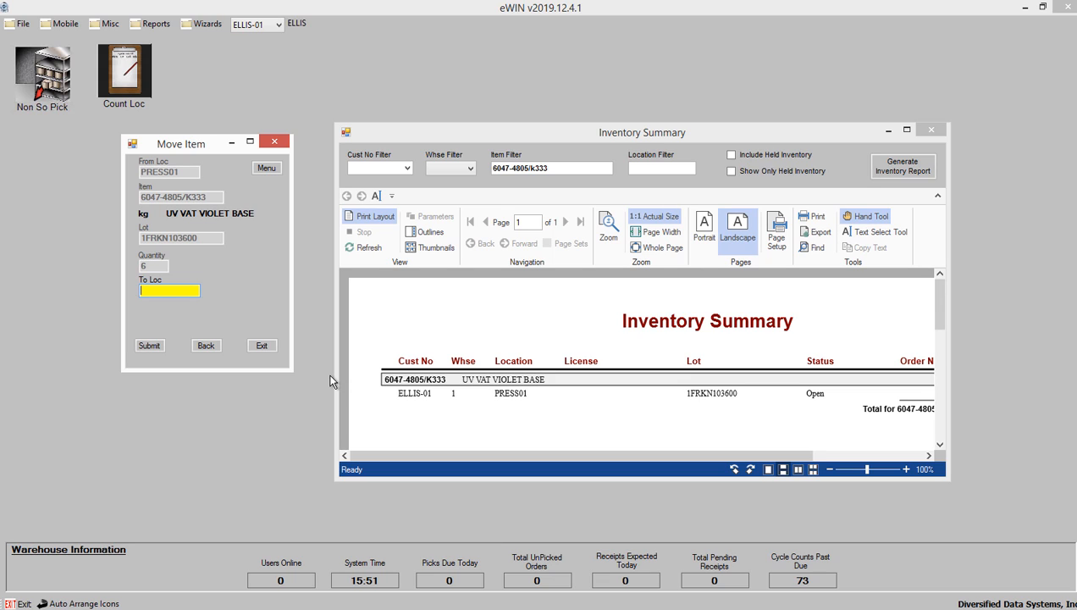
{"action": "type", "text": "INKSTORAGE"}
{"action": "key", "text": "Return"}
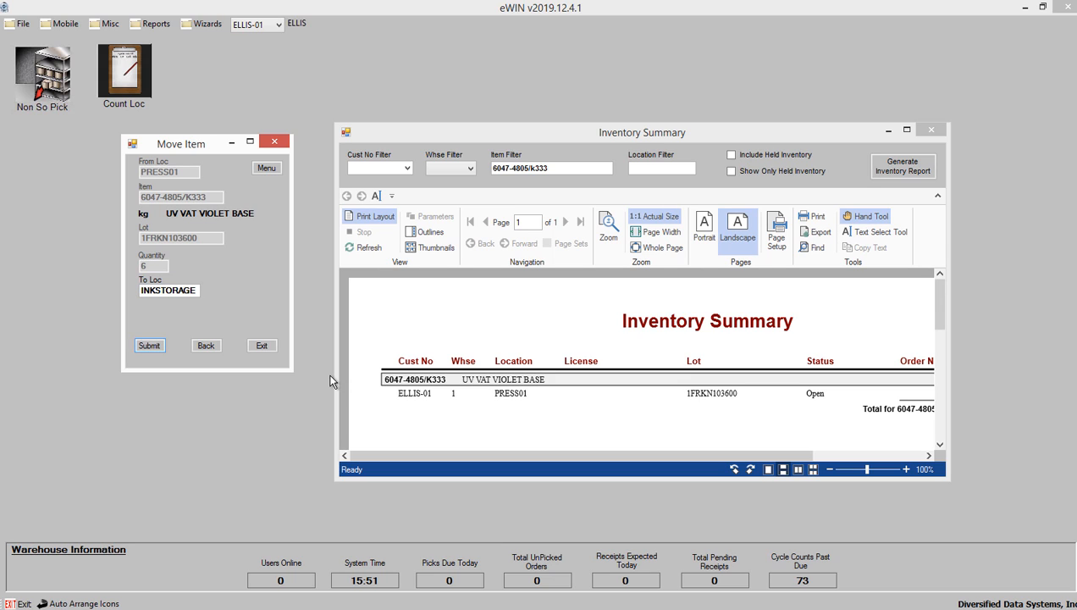
{"action": "left_click", "coordinate": [150, 344]}
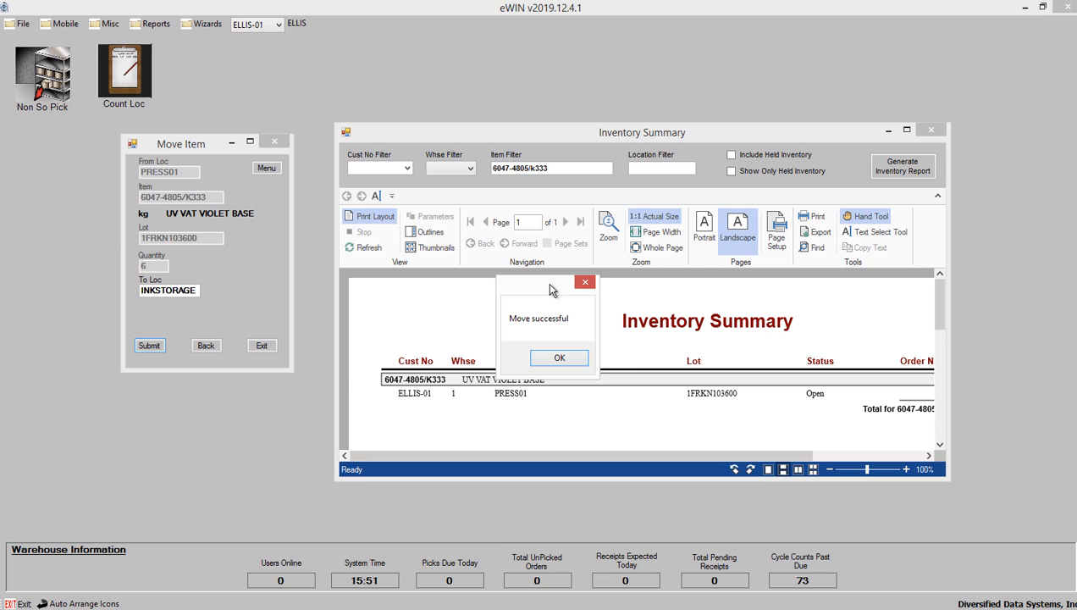
{"action": "left_click", "coordinate": [571, 358]}
Step: Regenerate the Inventory Summary report and check the item's location after its return to ink storage
{"action": "left_click", "coordinate": [918, 167]}
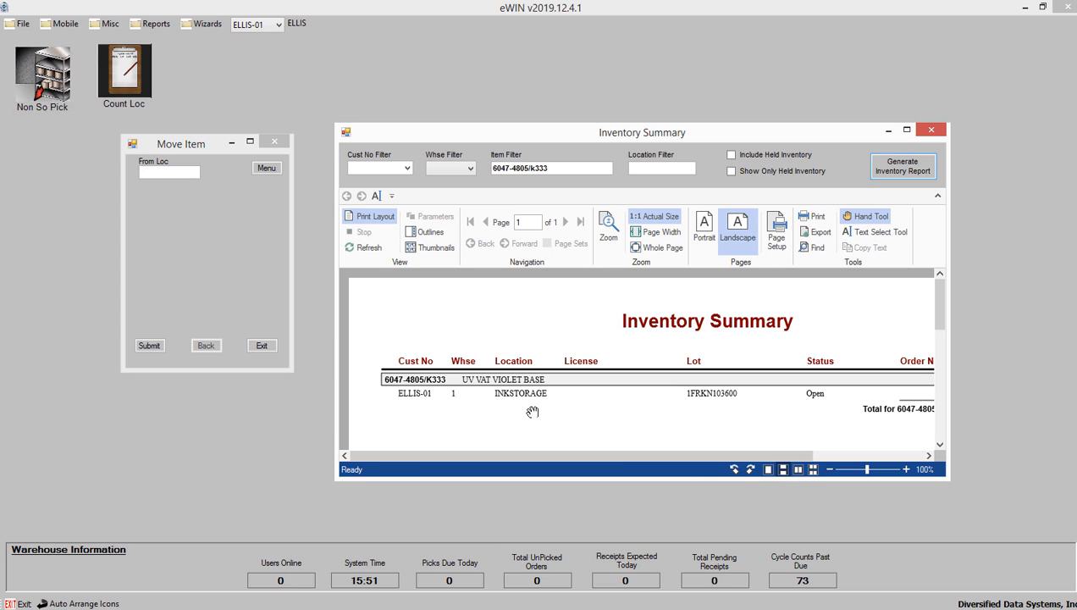
{"action": "left_click_drag", "start_coordinate": [702, 450], "coordinate": [631, 452]}
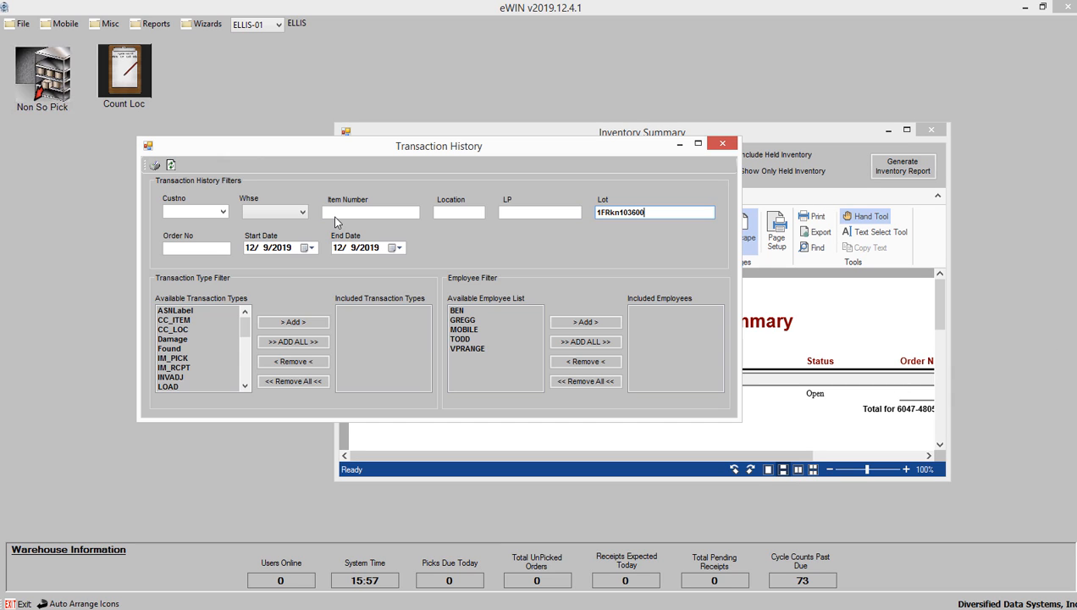
Step: Filter the Transaction History by item number 6047-4805/K333, generate the report and maximize its window to review the transactions
{"action": "left_click", "coordinate": [344, 211]}
{"action": "type", "text": "6047-4805/K333"}
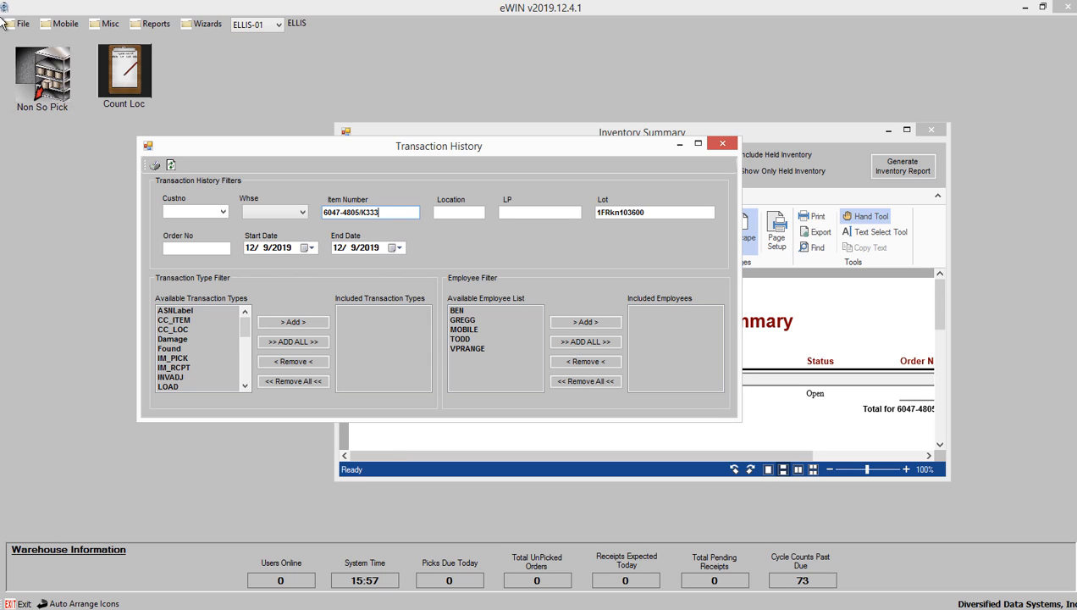
{"action": "left_click", "coordinate": [153, 167]}
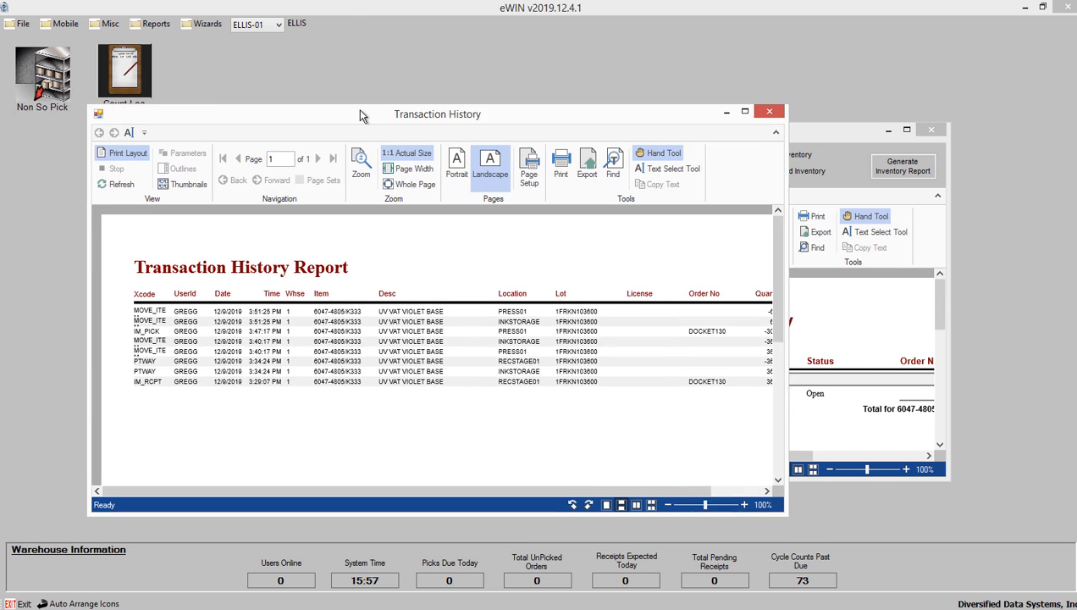
{"action": "left_click_drag", "start_coordinate": [357, 109], "coordinate": [456, 73]}
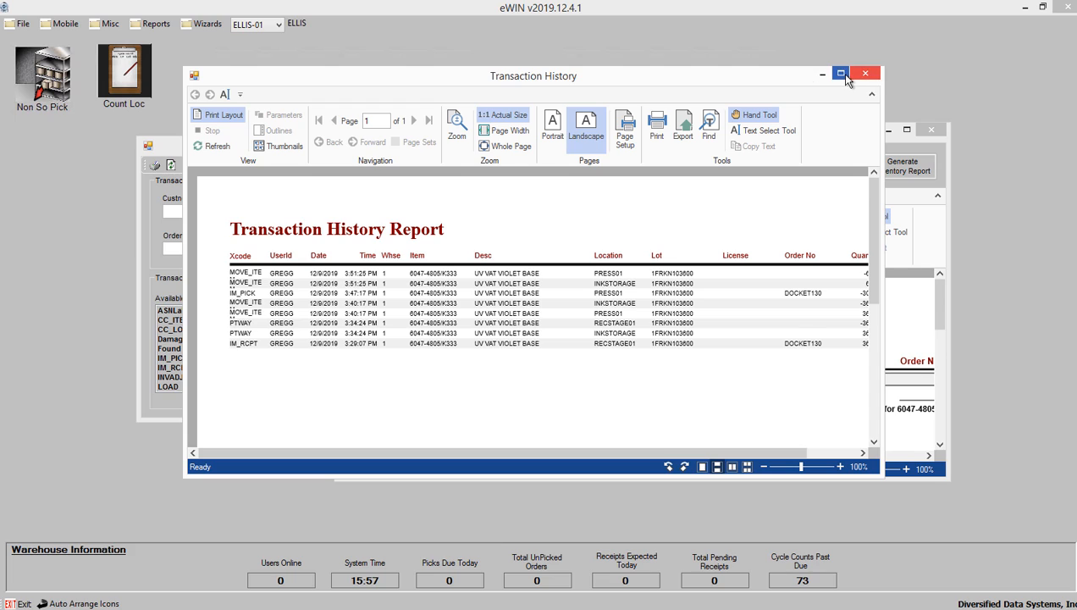
{"action": "left_click", "coordinate": [841, 72]}
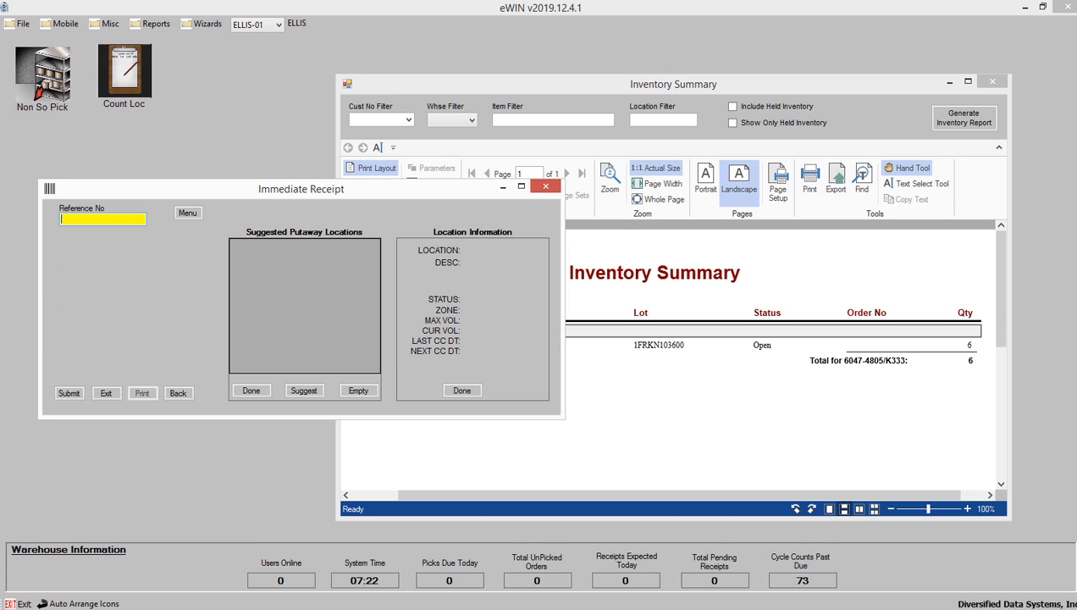
Step: Receive 36 of item 6047-4805/K333, lot 1FRKN103610, into RECSTAGE01 under reference number DOCKET140, and close the receipt form
{"action": "type", "text": "DOCKET140"}
{"action": "key", "text": "Return"}
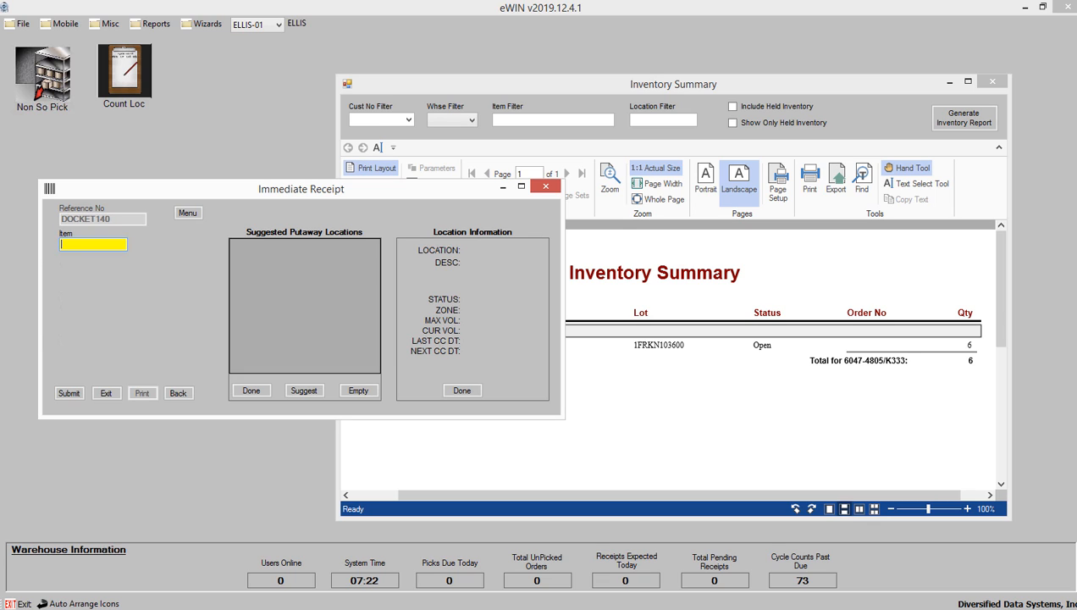
{"action": "type", "text": "6047-4805/K333"}
{"action": "key", "text": "Return"}
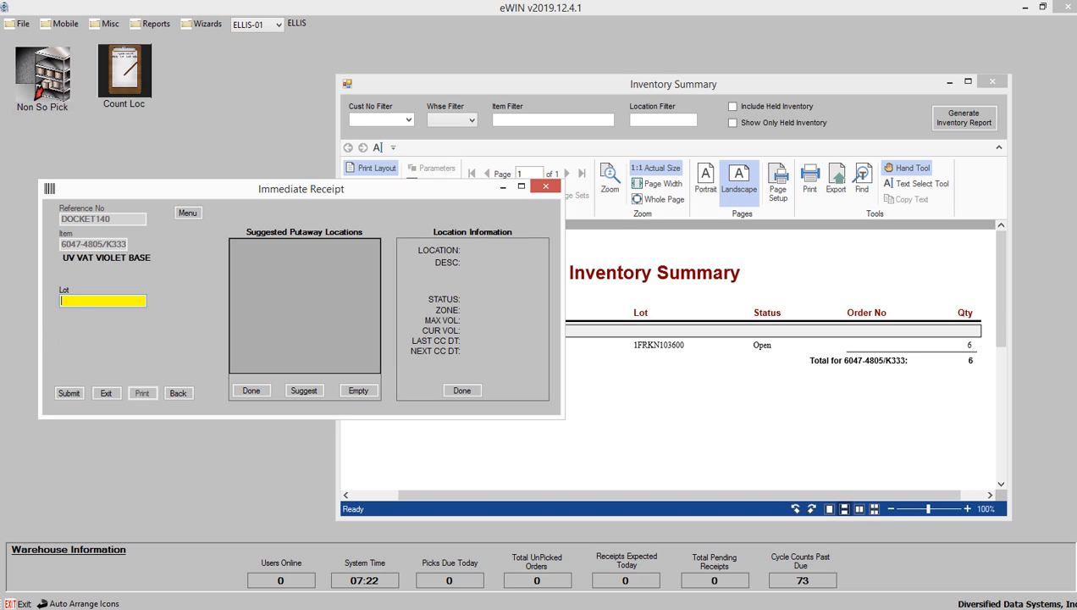
{"action": "type", "text": "1FRKN103610"}
{"action": "key", "text": "Return"}
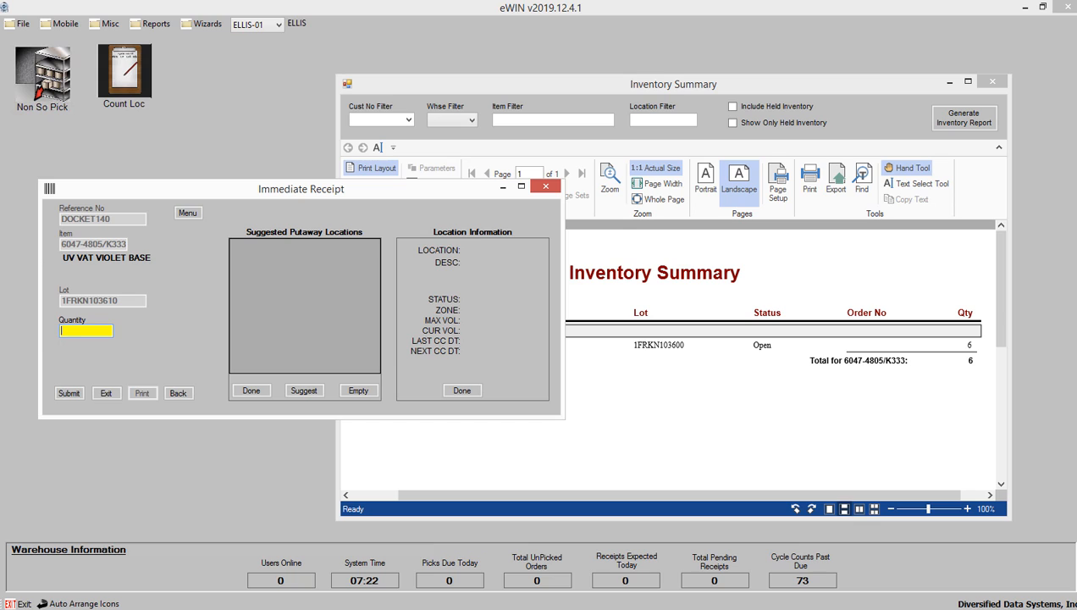
{"action": "type", "text": "36"}
{"action": "key", "text": "Return"}
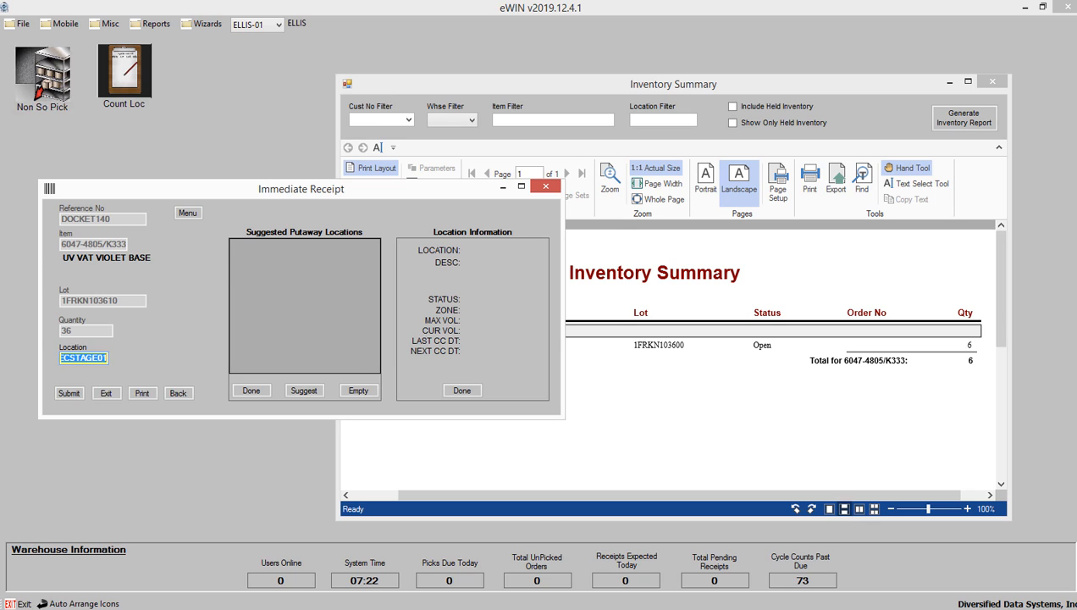
{"action": "key", "text": "Return"}
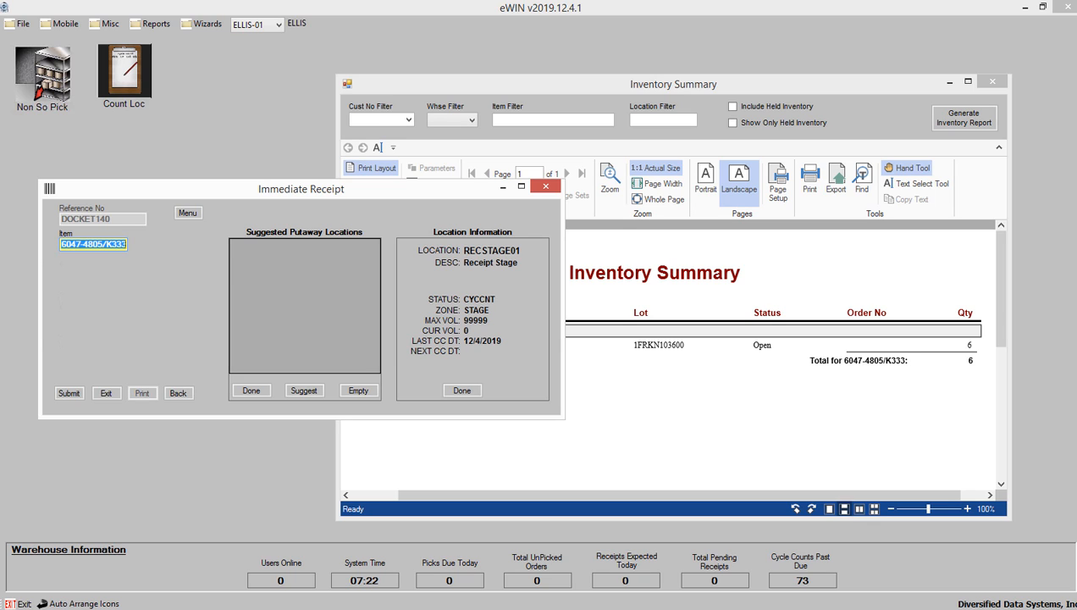
{"action": "key", "text": "Escape"}
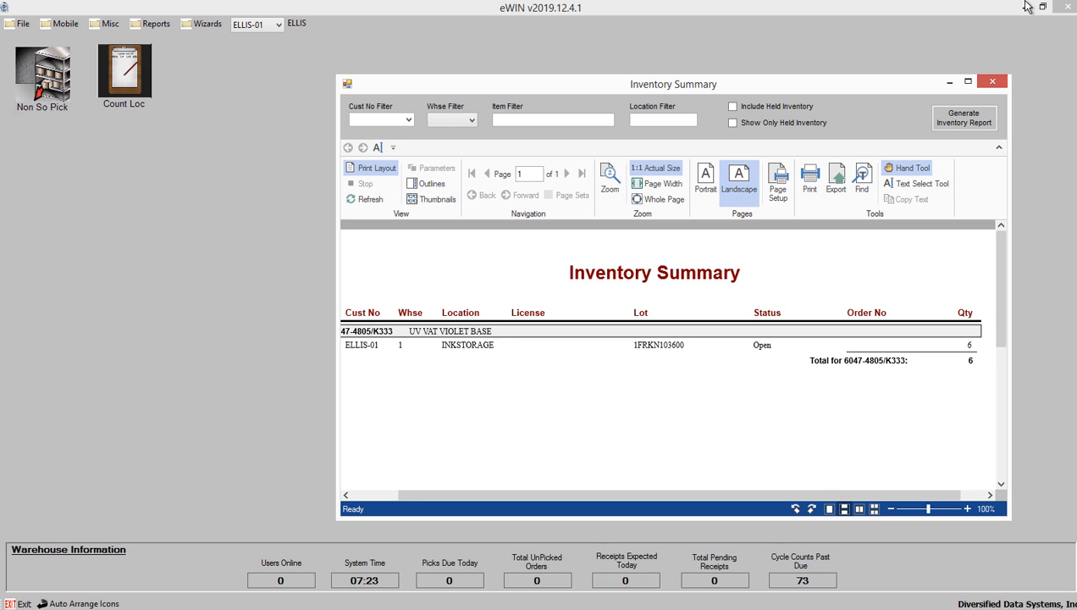
Step: Regenerate the Inventory Summary report and check the locations and quantities of both lots after the receipt
{"action": "left_click", "coordinate": [967, 121]}
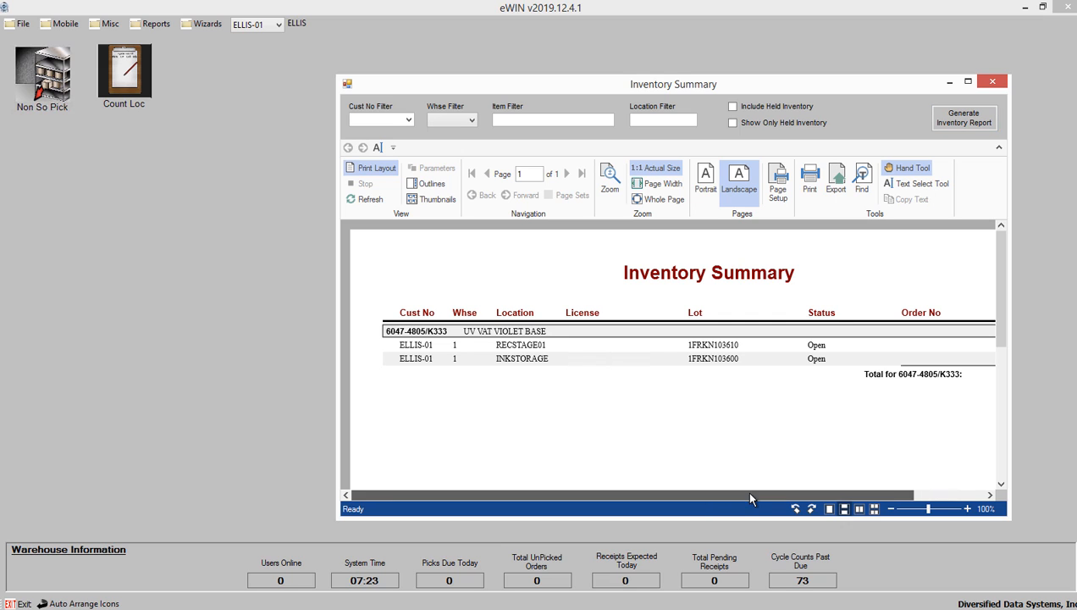
{"action": "left_click_drag", "start_coordinate": [749, 494], "coordinate": [871, 494]}
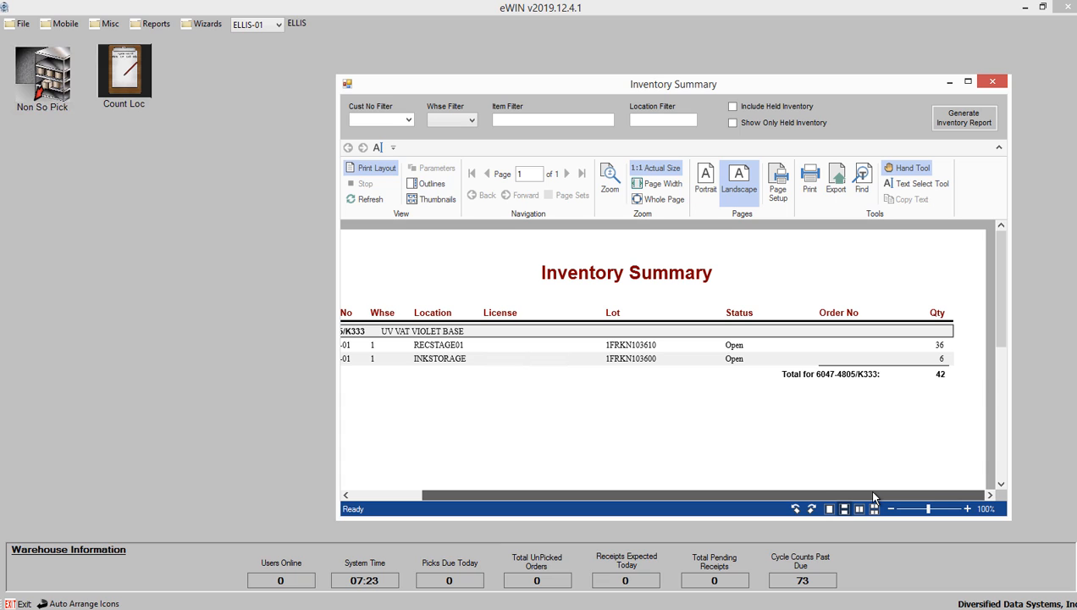
{"action": "left_click_drag", "start_coordinate": [813, 494], "coordinate": [770, 494]}
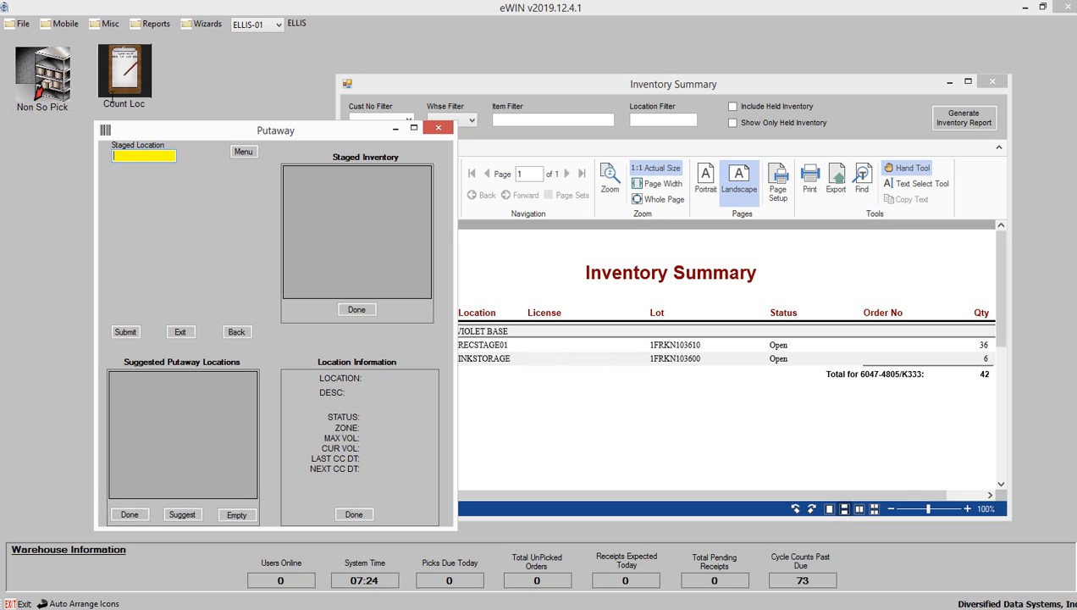
Step: Start a putaway of item 6047-4805/K333, lot 1FRKN103610, from staged location RECSTAGE01
{"action": "type", "text": "RECSTAGE01"}
{"action": "key", "text": "Return"}
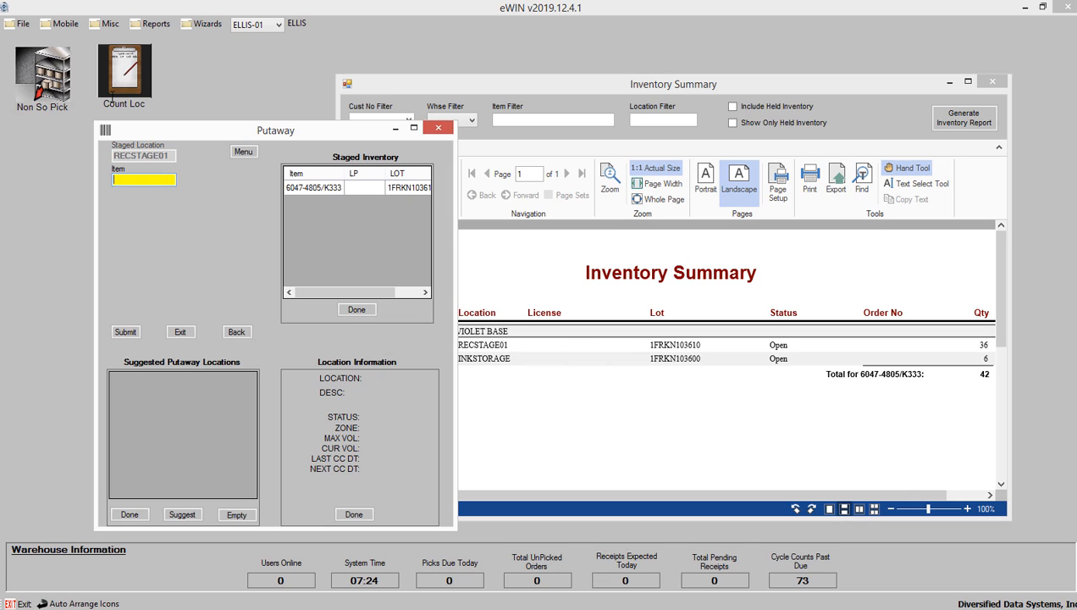
{"action": "type", "text": "6047-4805/K333"}
{"action": "key", "text": "Return"}
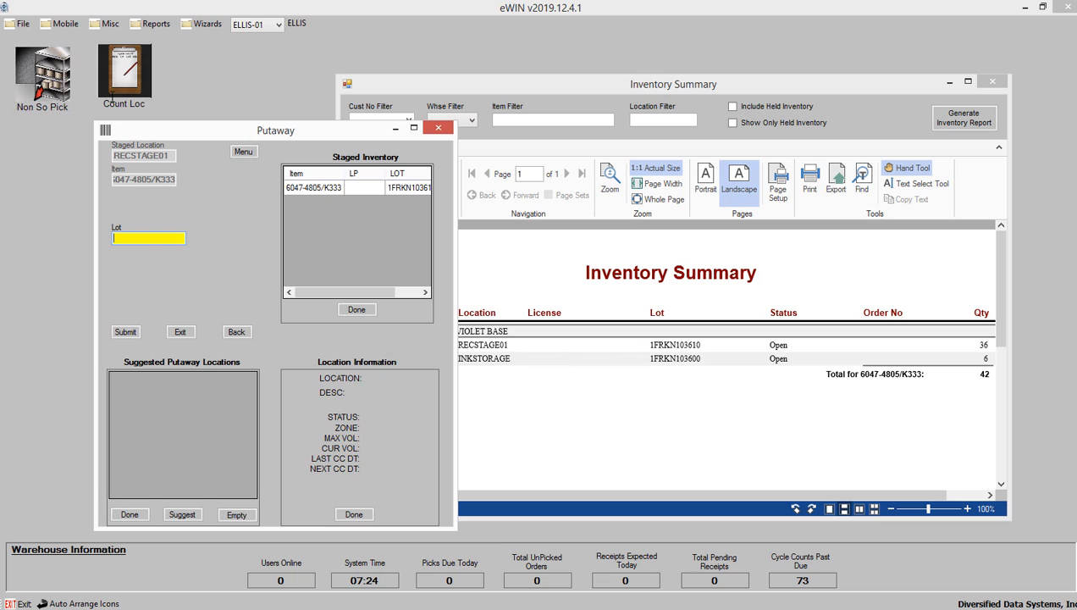
{"action": "type", "text": "1FRKN103610"}
{"action": "key", "text": "Return"}
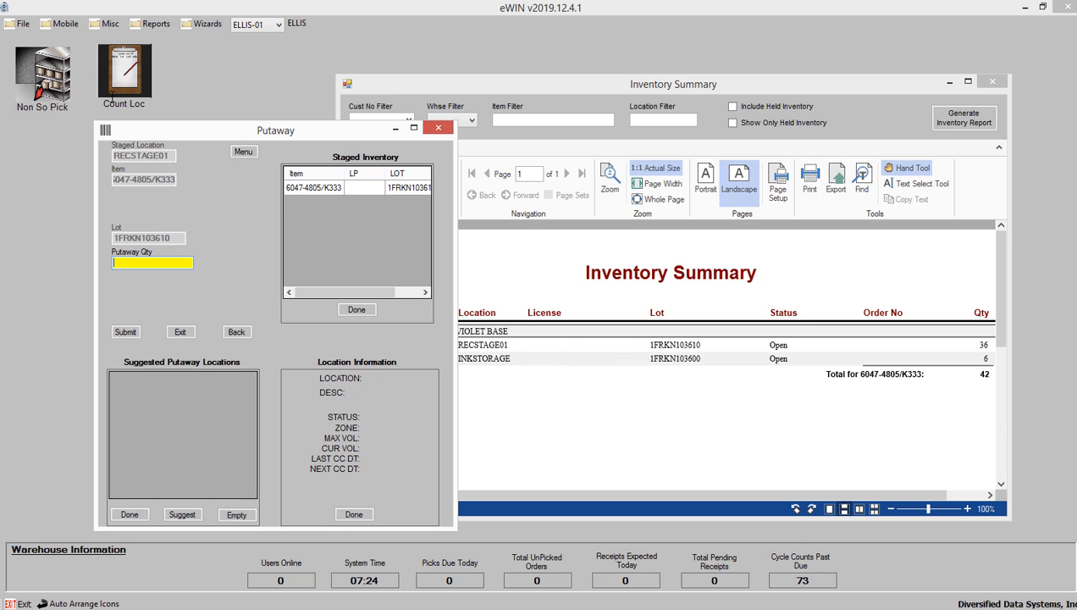
Step: Set the putaway quantity to 36 and put all 36 away in location INKSTORAGE
{"action": "type", "text": "36"}
{"action": "key", "text": "Return"}
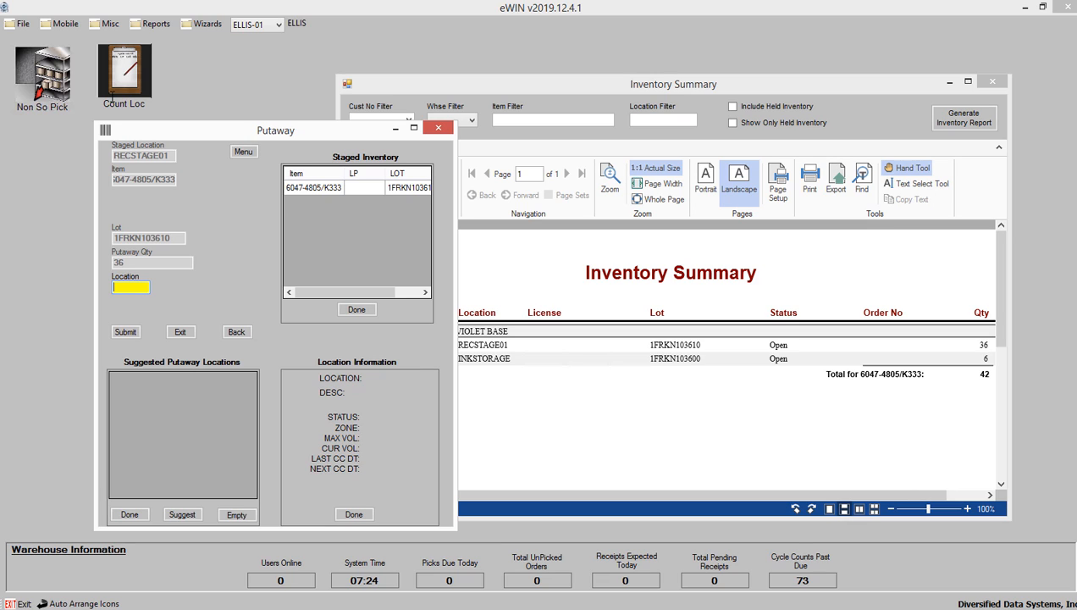
{"action": "type", "text": "INKSTORAGE"}
{"action": "key", "text": "Return"}
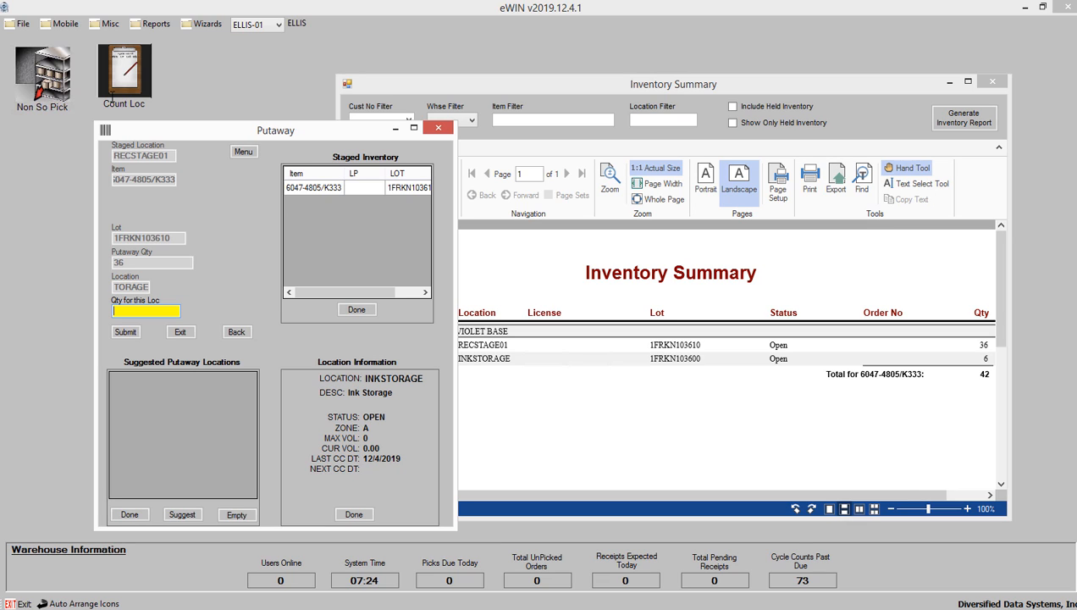
{"action": "type", "text": "36"}
{"action": "key", "text": "Return"}
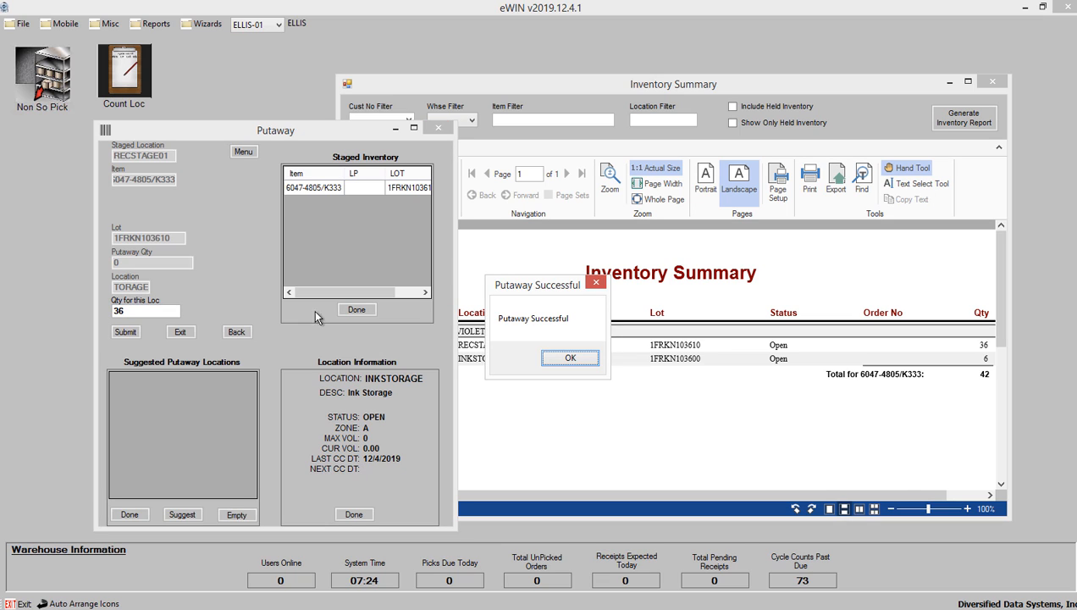
{"action": "left_click", "coordinate": [593, 356]}
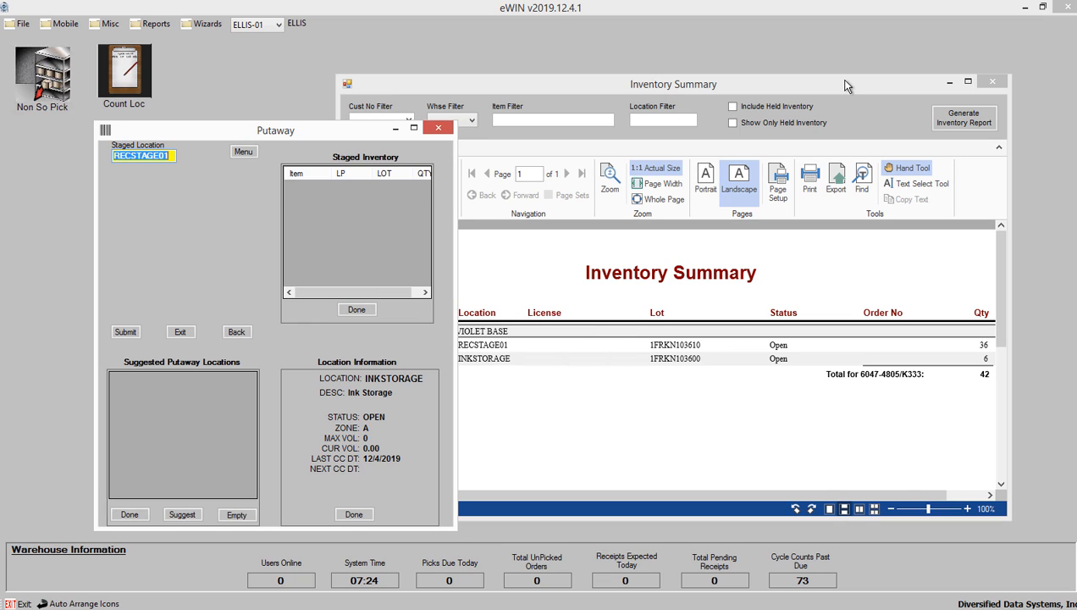
Step: Regenerate the Inventory Summary report to check the location of lot 1FRKN103610 after the putaway
{"action": "left_click", "coordinate": [846, 87]}
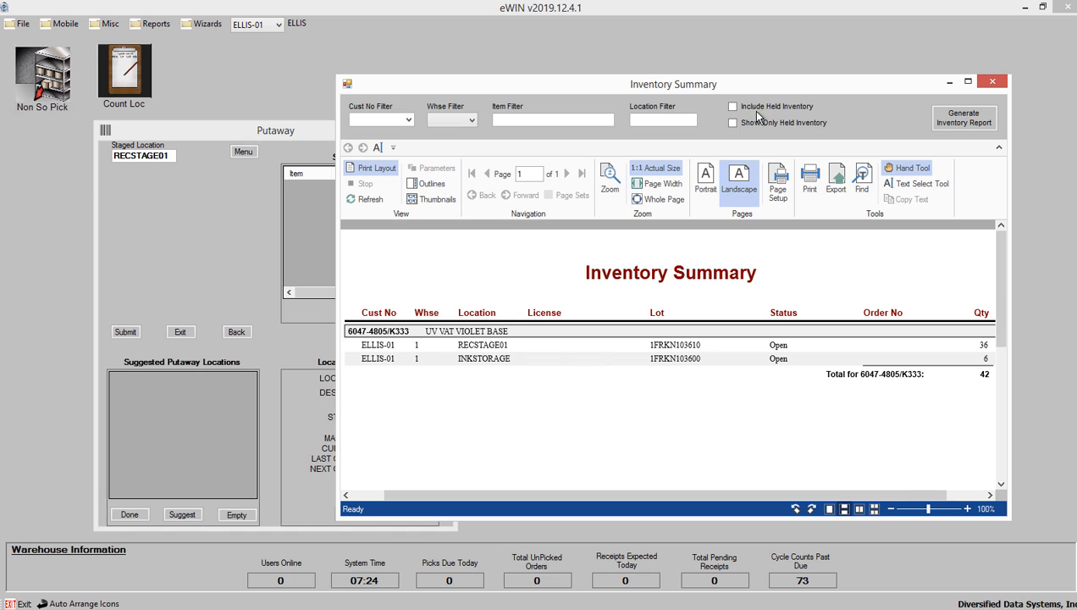
{"action": "left_click", "coordinate": [973, 121]}
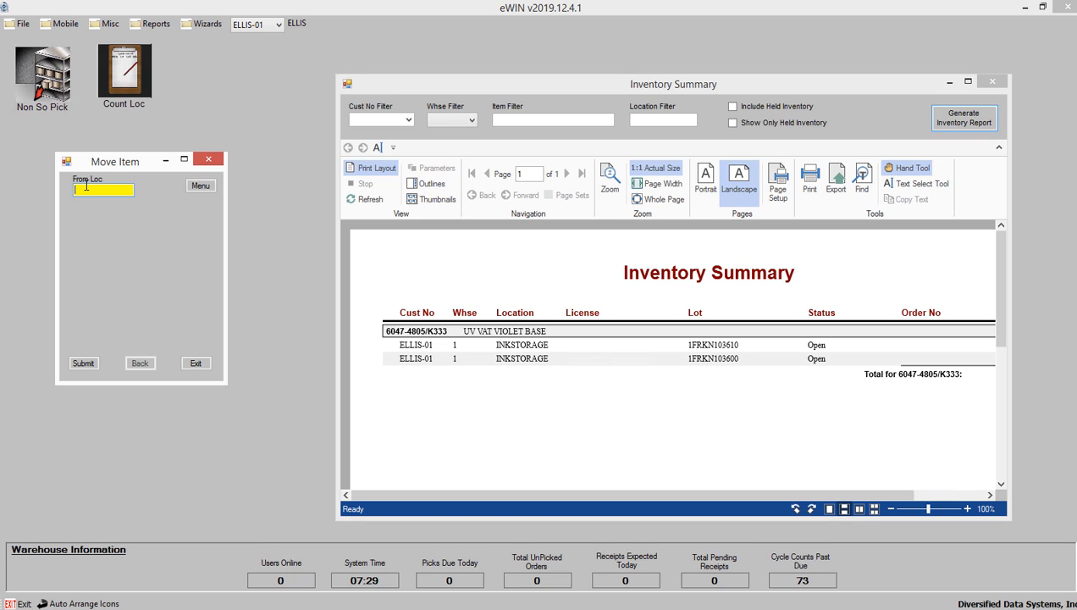
Step: Move 6 of item 6047-4805/K333, lot 1FRKN103600, from location INKSTORAGE to PRESS01
{"action": "type", "text": "INKSTORAGE"}
{"action": "key", "text": "Return"}
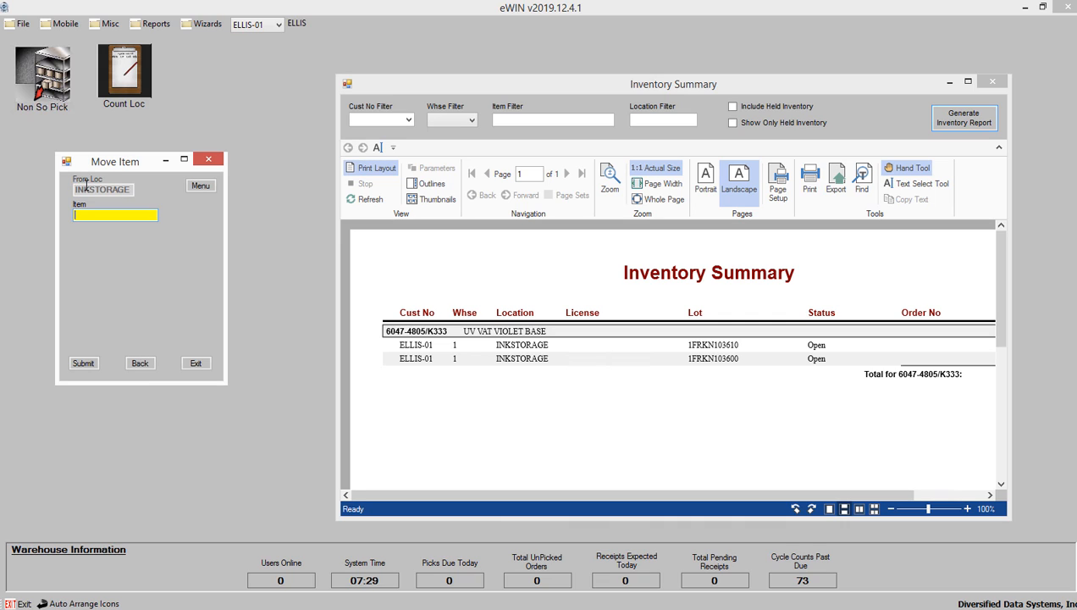
{"action": "type", "text": "6047-4805/K333"}
{"action": "key", "text": "Return"}
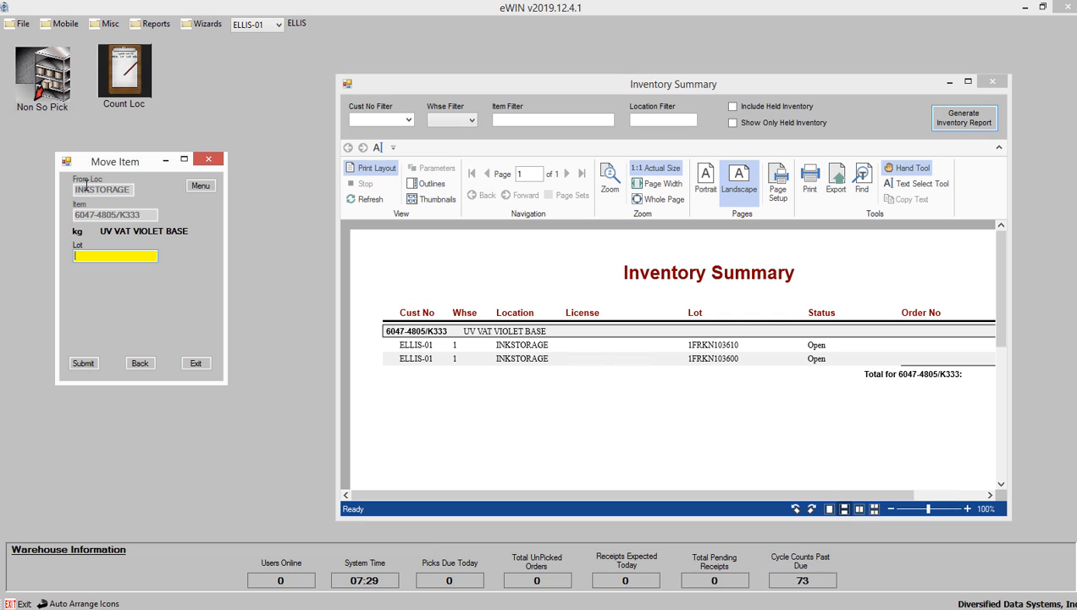
{"action": "type", "text": "1FRKN103600"}
{"action": "key", "text": "Return"}
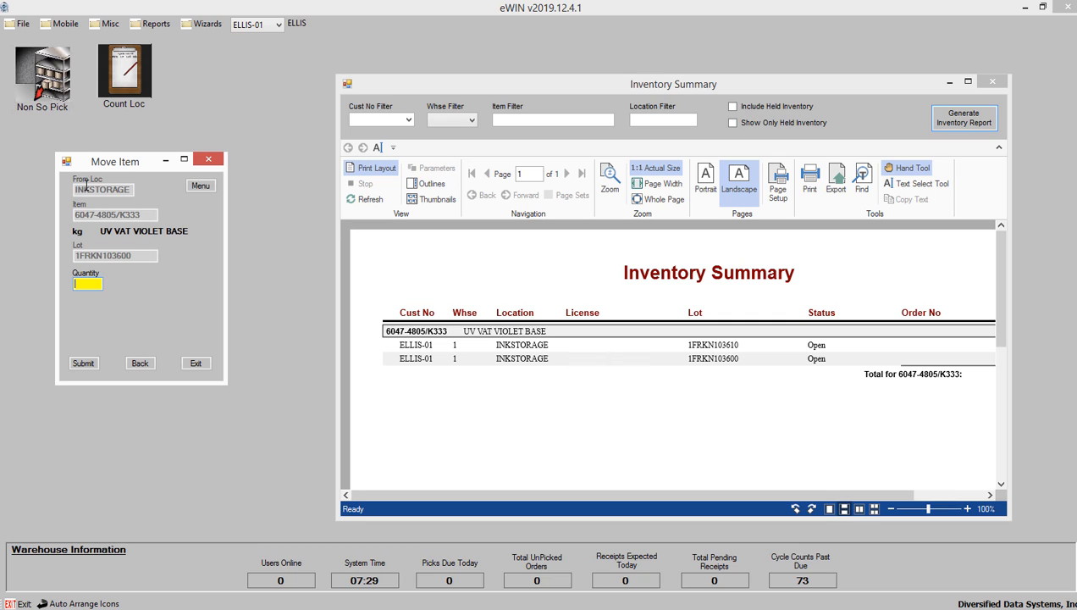
{"action": "type", "text": "6"}
{"action": "key", "text": "Return"}
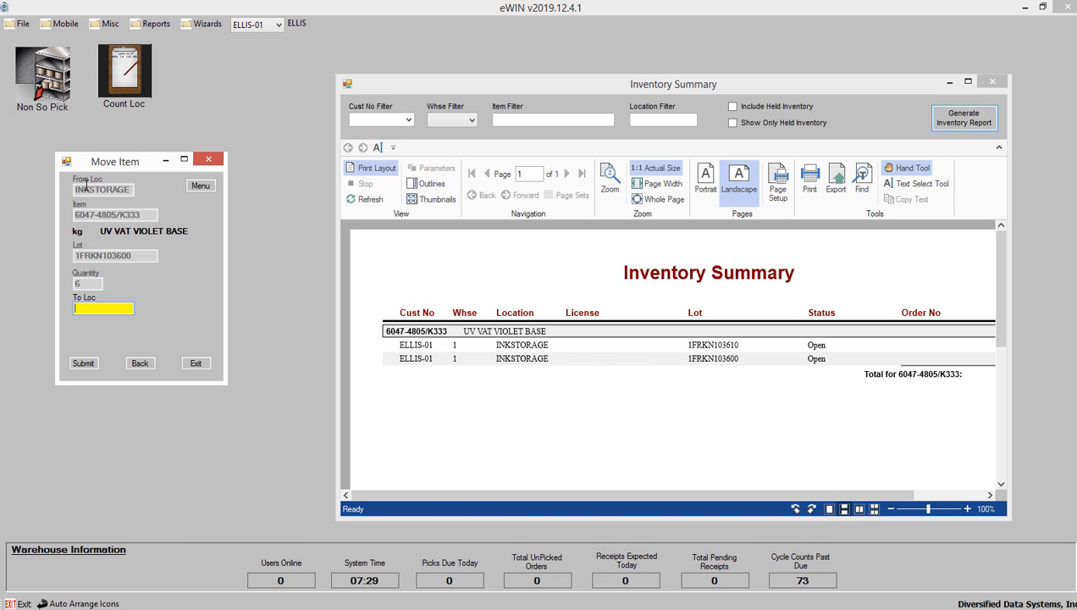
{"action": "type", "text": "PRESS01"}
{"action": "key", "text": "Return"}
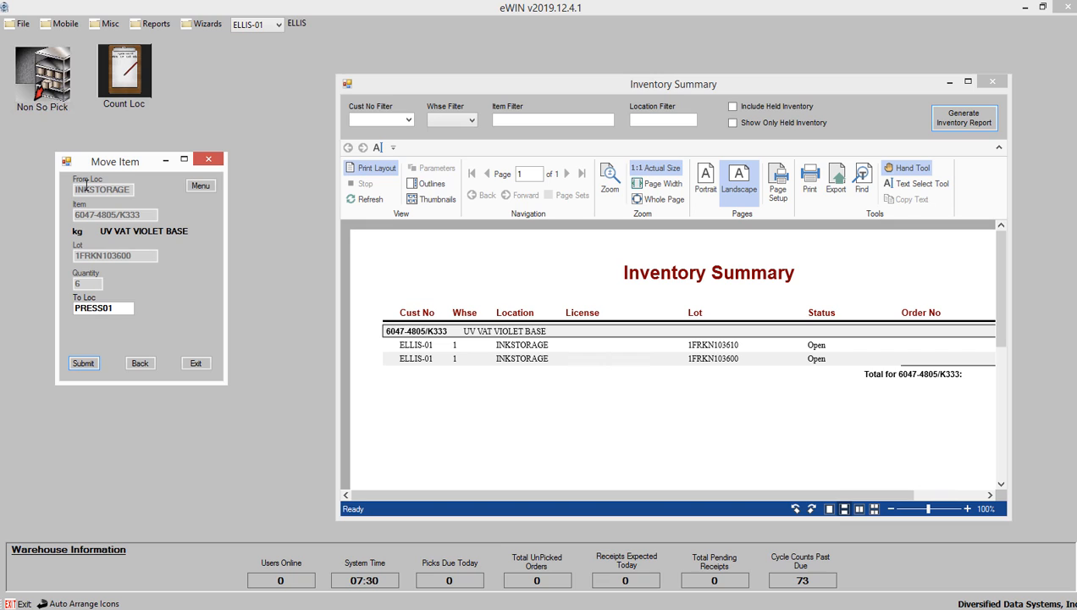
{"action": "key", "text": "Return"}
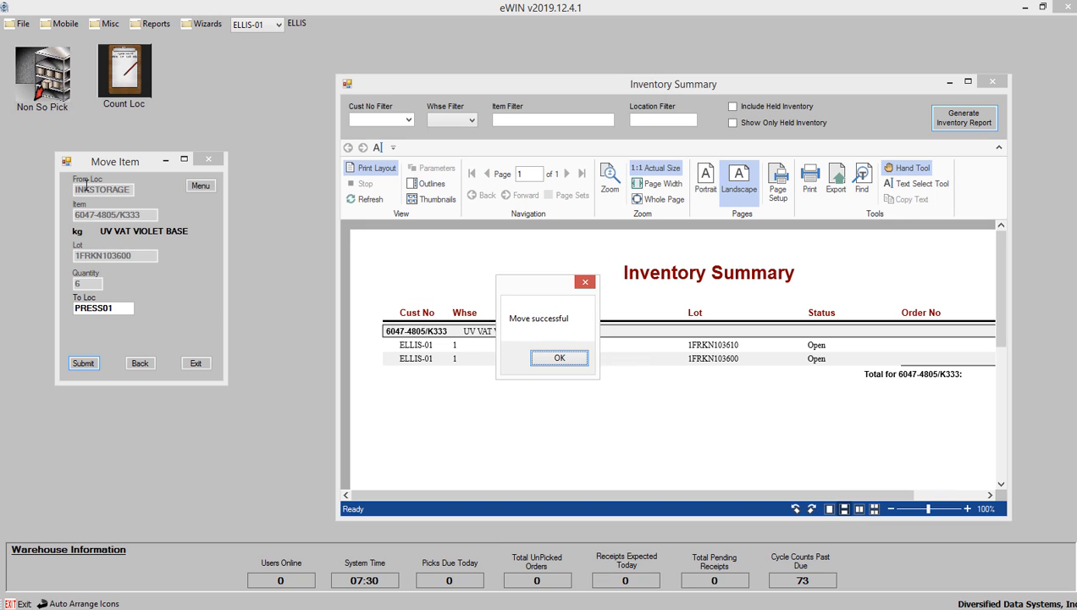
{"action": "key", "text": "Return"}
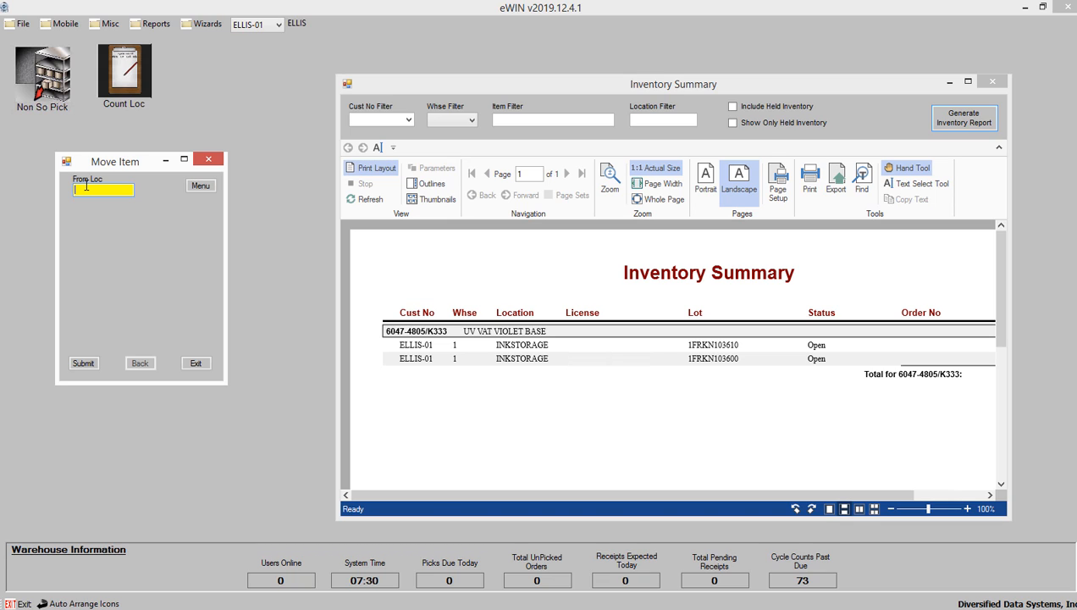
Step: Move 24 of item 6047-4805/K333, lot 1FRKN103610, from location INKSTORAGE to PRESS01
{"action": "type", "text": "INKSTORAGE"}
{"action": "key", "text": "Return"}
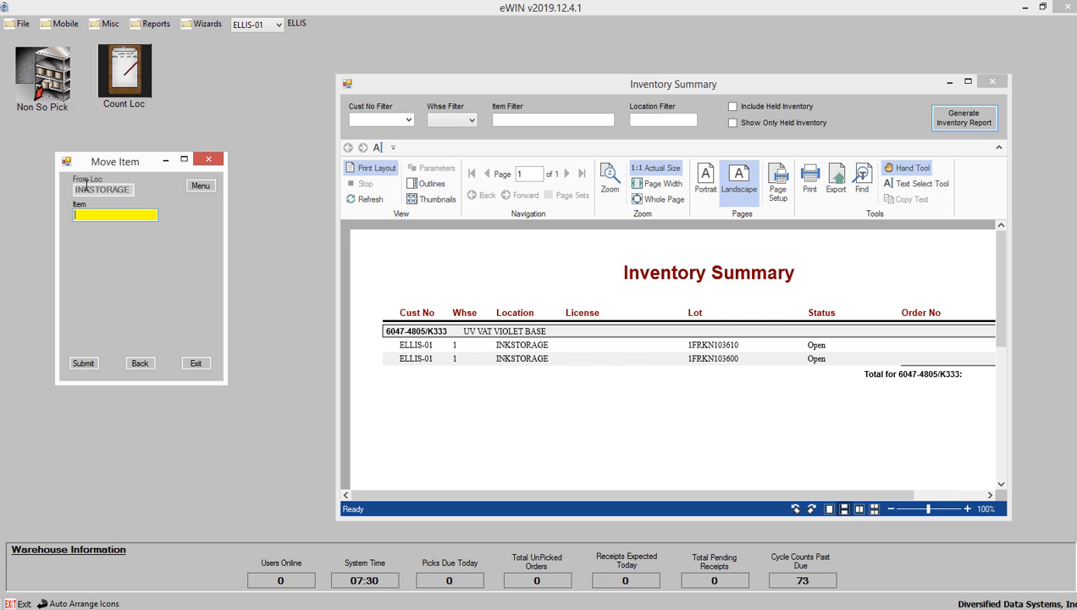
{"action": "type", "text": "6047-4805/K333"}
{"action": "key", "text": "Return"}
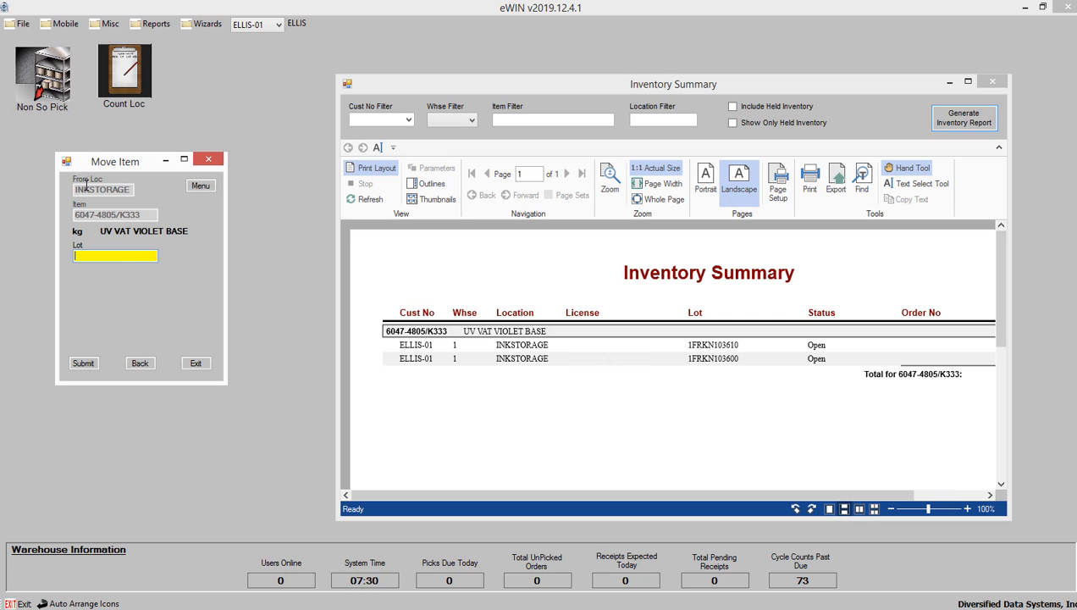
{"action": "type", "text": "1FRKN103610"}
{"action": "key", "text": "Return"}
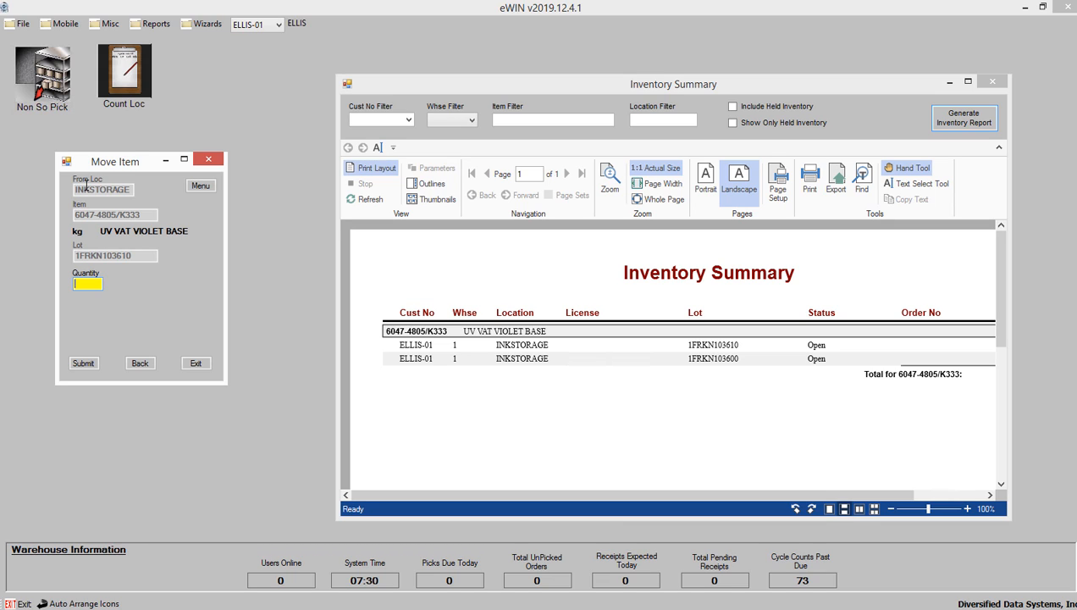
{"action": "type", "text": "24"}
{"action": "key", "text": "Return"}
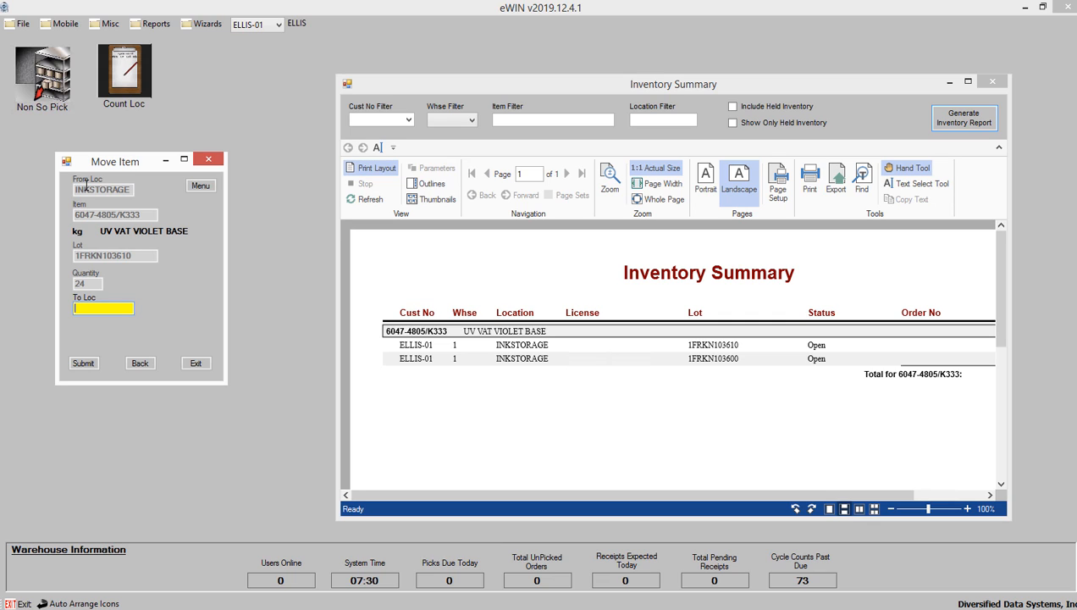
{"action": "type", "text": "PRESS01"}
{"action": "key", "text": "Return"}
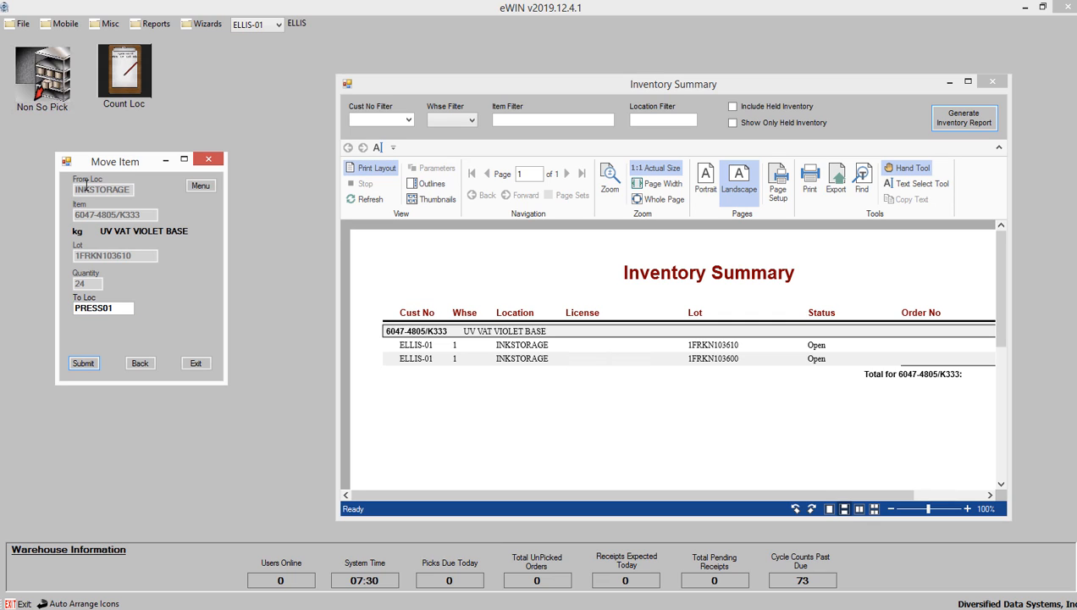
{"action": "key", "text": "Return"}
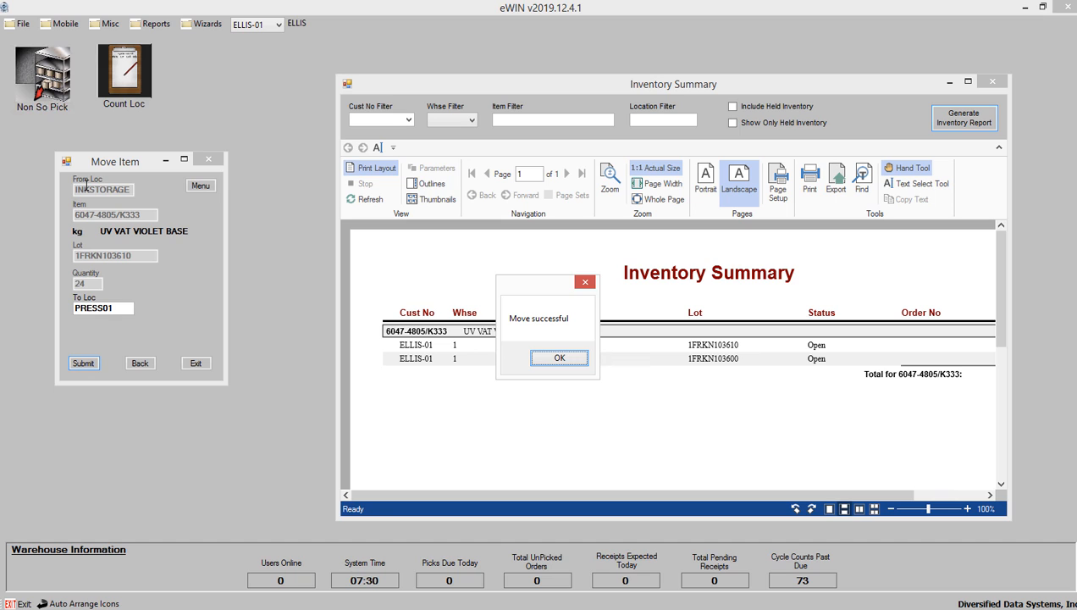
{"action": "key", "text": "Return"}
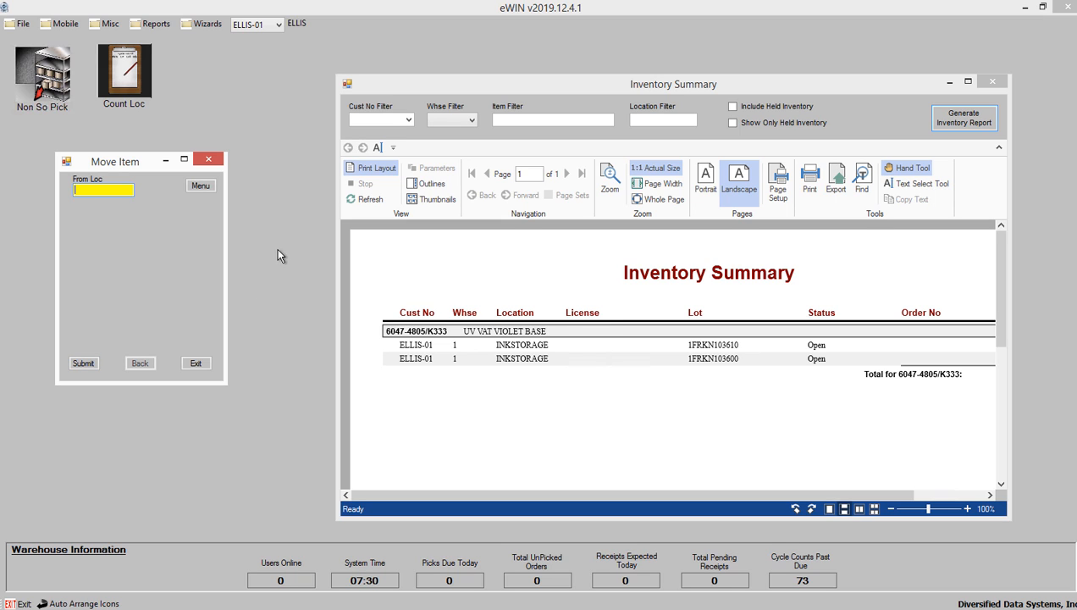
Step: Regenerate the Inventory Summary report and check the locations and quantities of both lots after the moves
{"action": "left_click", "coordinate": [967, 123]}
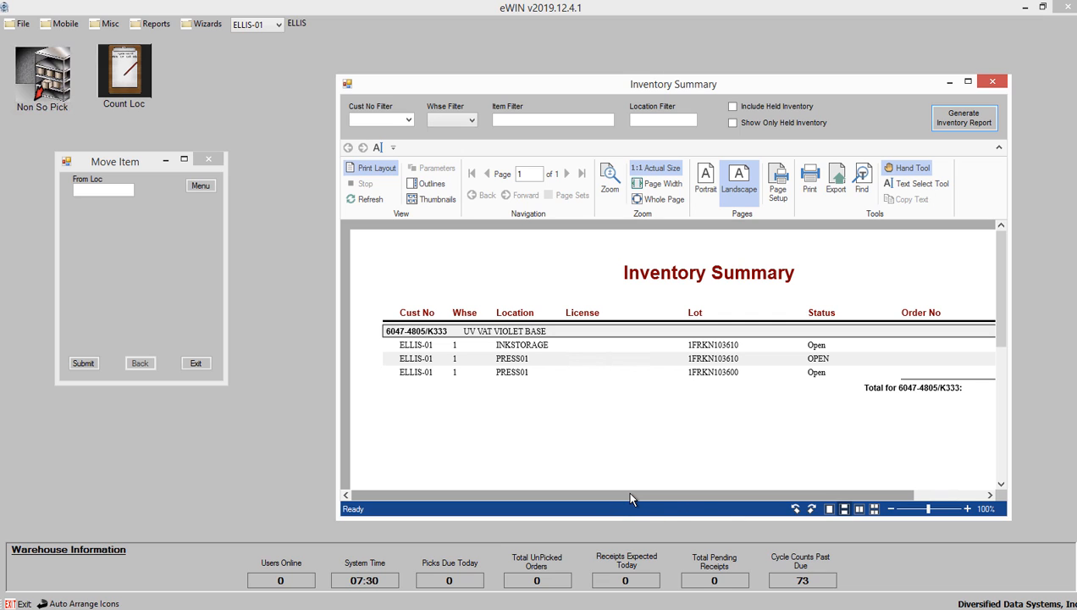
{"action": "left_click_drag", "start_coordinate": [638, 498], "coordinate": [665, 514]}
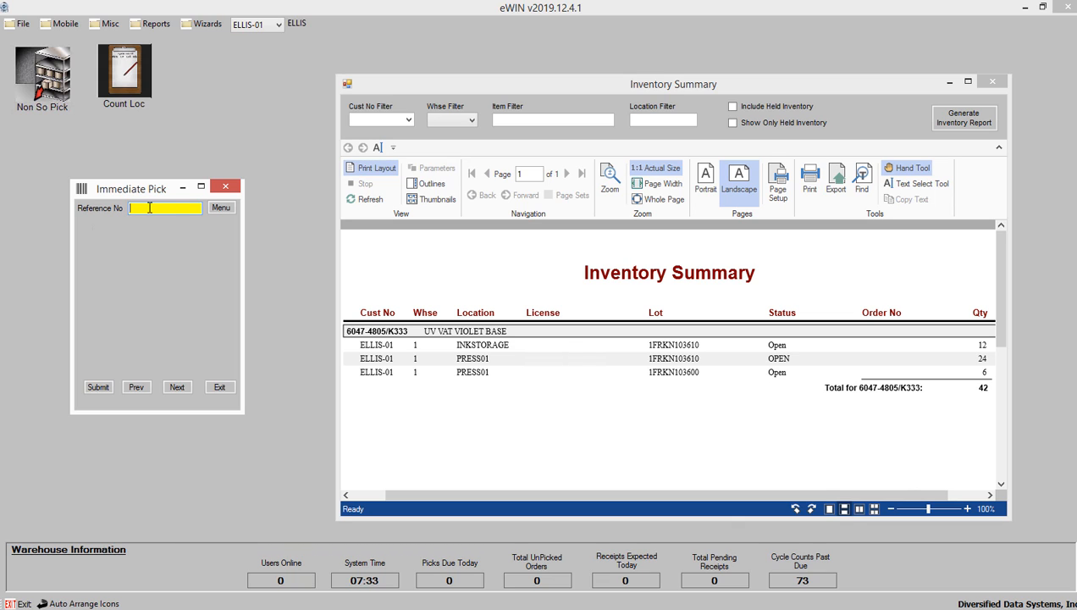
Step: Start an immediate pick under reference DOCKET140 for 30 of item 6047-4805/K333
{"action": "type", "text": "DOCKET140"}
{"action": "key", "text": "Return"}
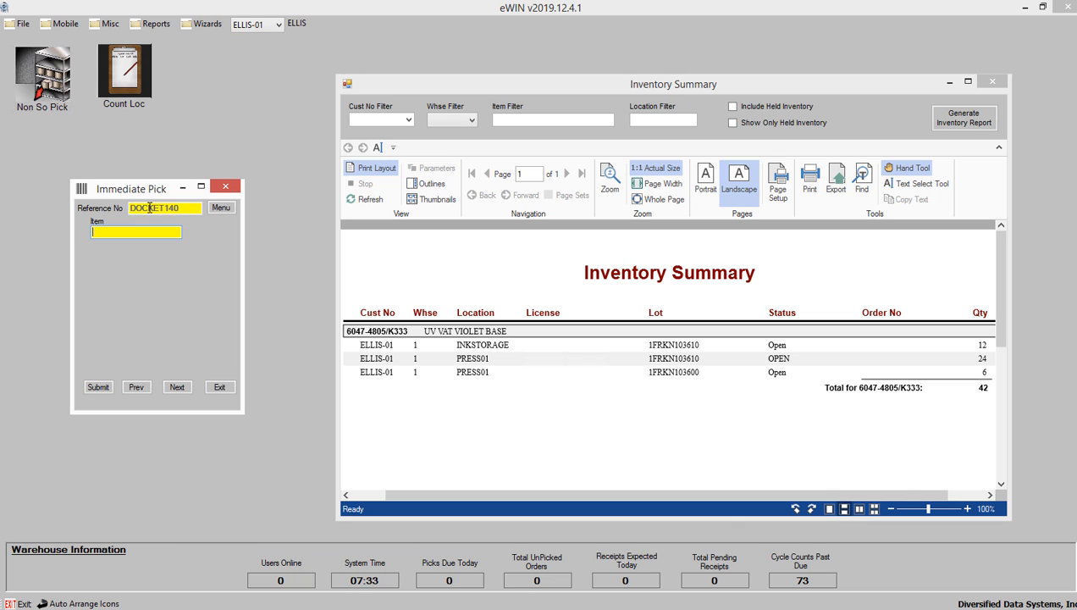
{"action": "type", "text": "6047-4805/K333"}
{"action": "key", "text": "Return"}
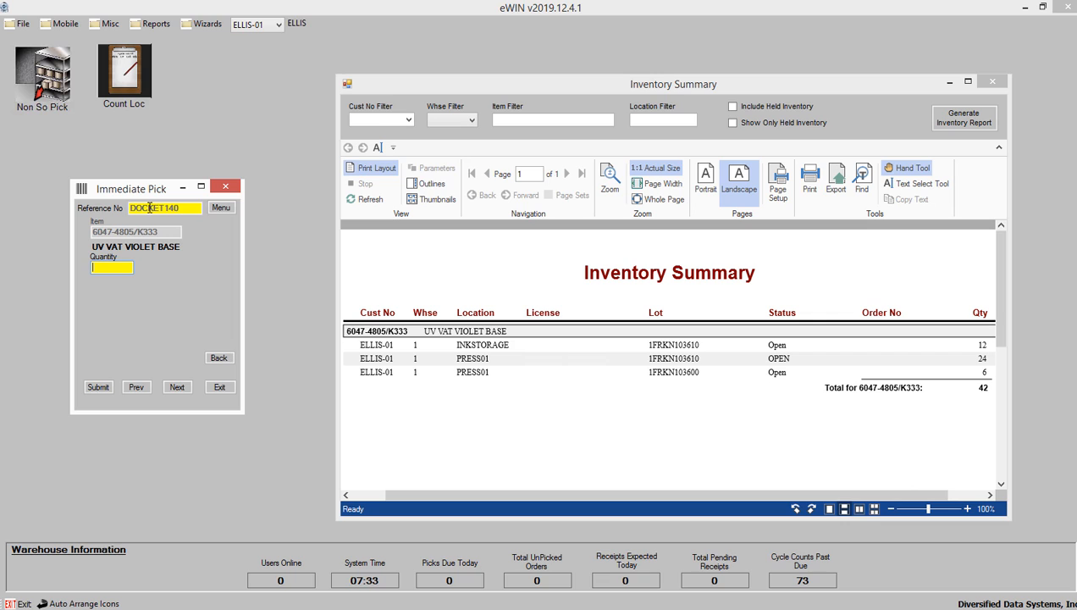
{"action": "type", "text": "30"}
{"action": "key", "text": "Return"}
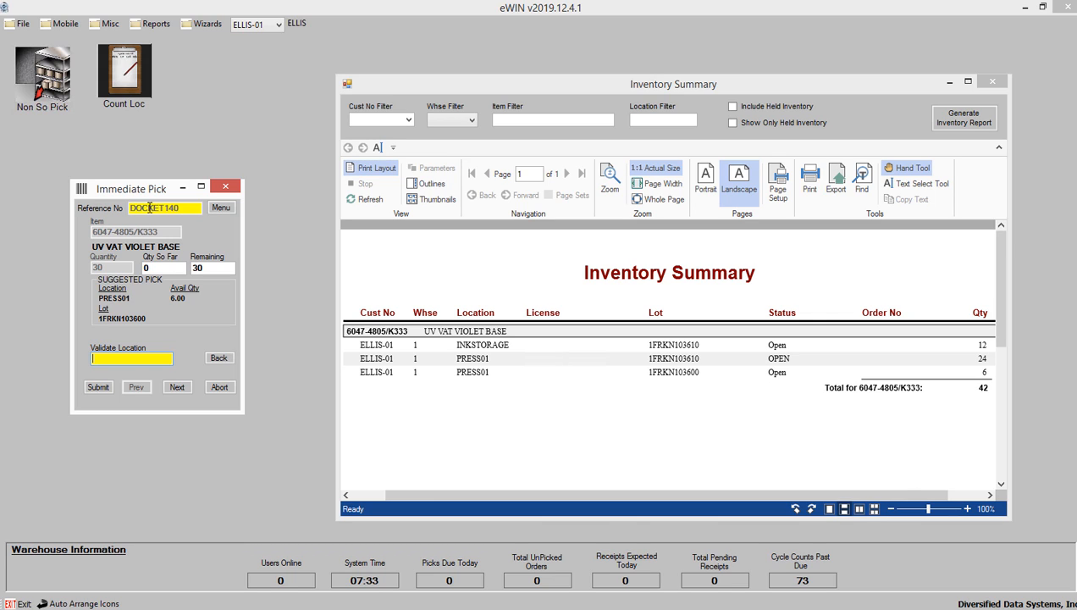
Step: Pick 6 of item 6047-4805/K333, lot 1FRKN103600, from location PRESS01
{"action": "type", "text": "PRESS01"}
{"action": "key", "text": "Return"}
{"action": "type", "text": "6047-4805/K333"}
{"action": "key", "text": "Return"}
{"action": "type", "text": "1FRKN103600"}
{"action": "key", "text": "Return"}
{"action": "type", "text": "6"}
{"action": "key", "text": "Return"}
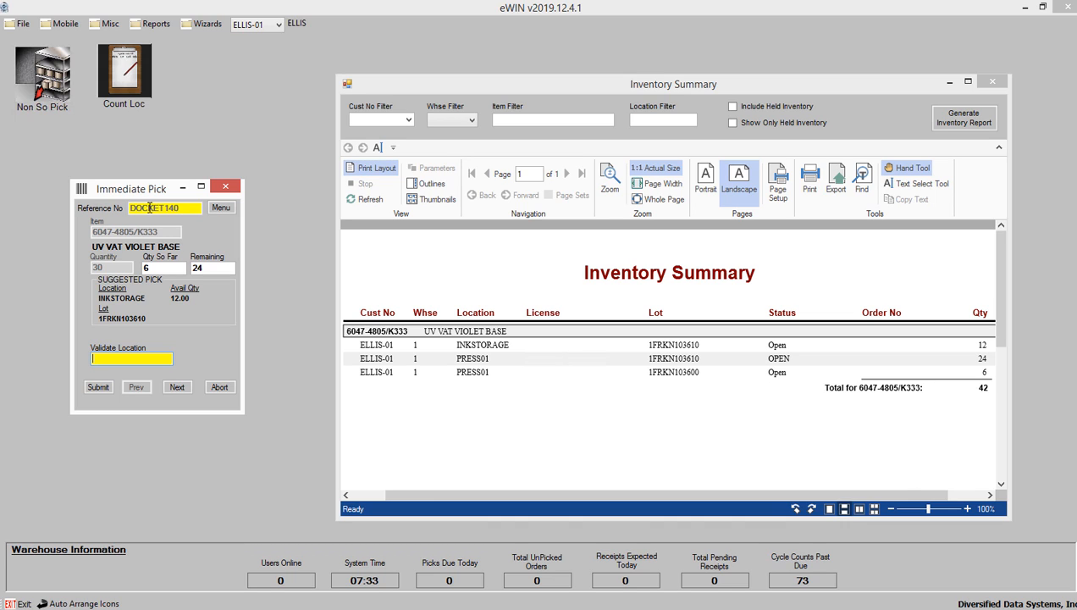
Step: Pick the remaining 24 of item 6047-4805/K333 from lot 1FRKN103610 in location PRESS01 and complete the pick
{"action": "type", "text": "PRESS01"}
{"action": "key", "text": "Return"}
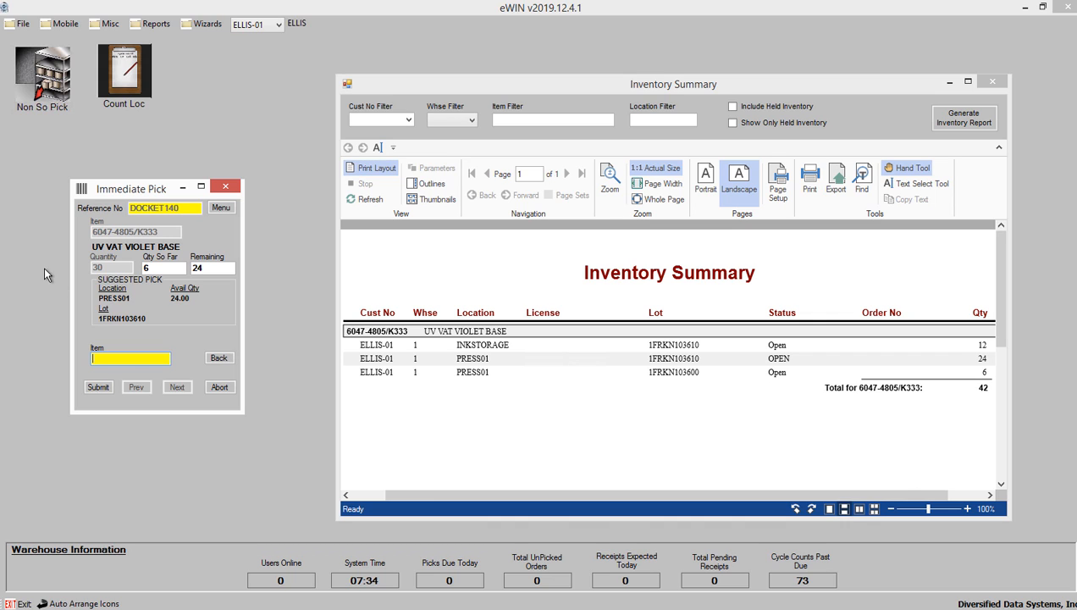
{"action": "type", "text": "6047-4805/K333"}
{"action": "key", "text": "Return"}
{"action": "type", "text": "1FRKN103610"}
{"action": "key", "text": "Return"}
{"action": "type", "text": "24"}
{"action": "key", "text": "Return"}
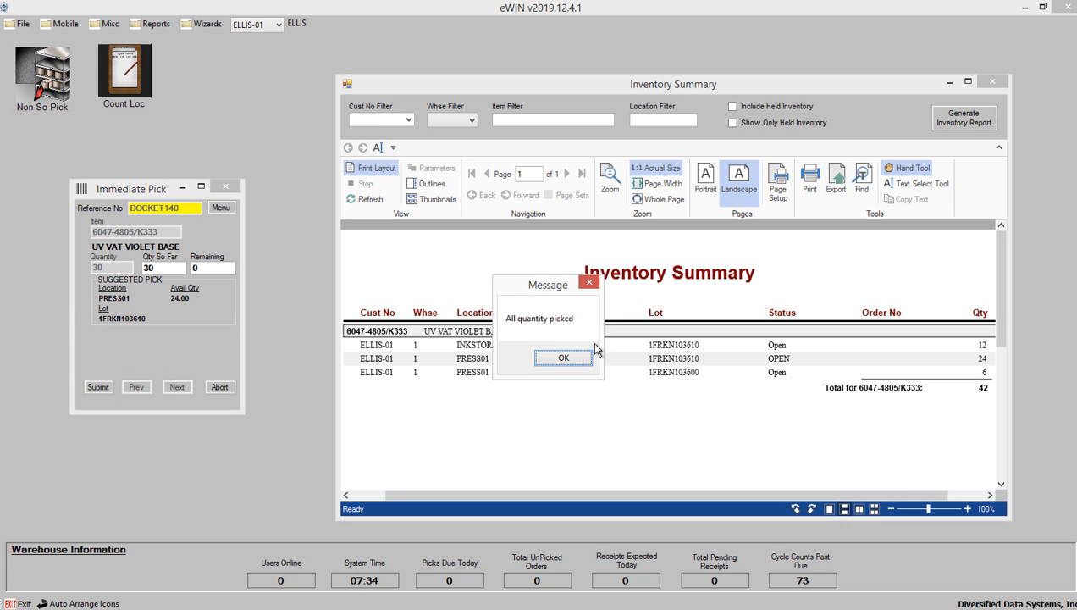
{"action": "left_click", "coordinate": [553, 363]}
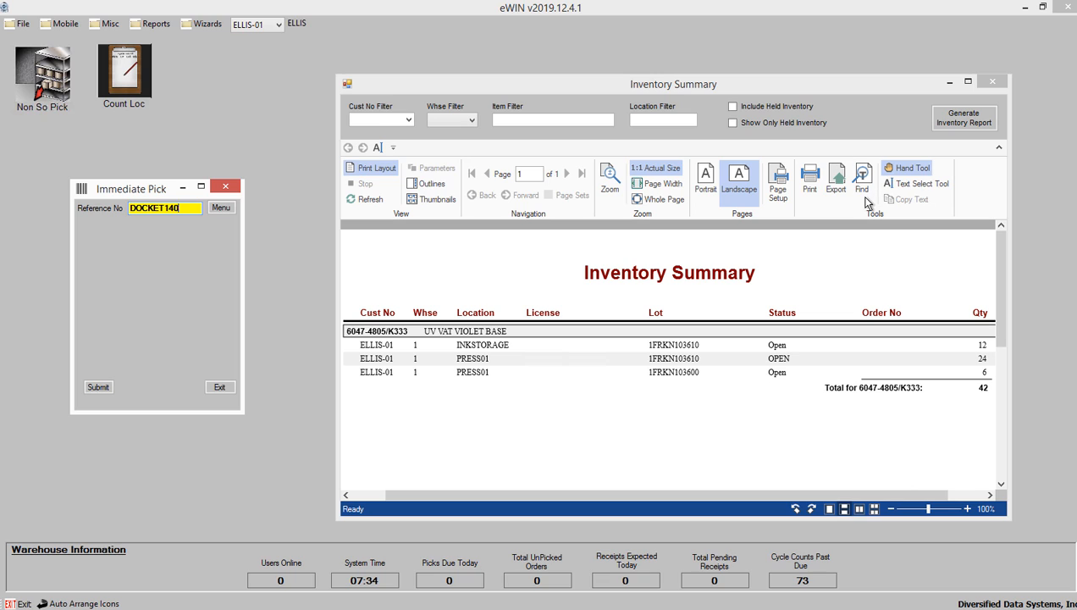
Step: Regenerate the Inventory Summary report and check the item's remaining location and quantity after the DOCKET140 pick
{"action": "left_click", "coordinate": [963, 120]}
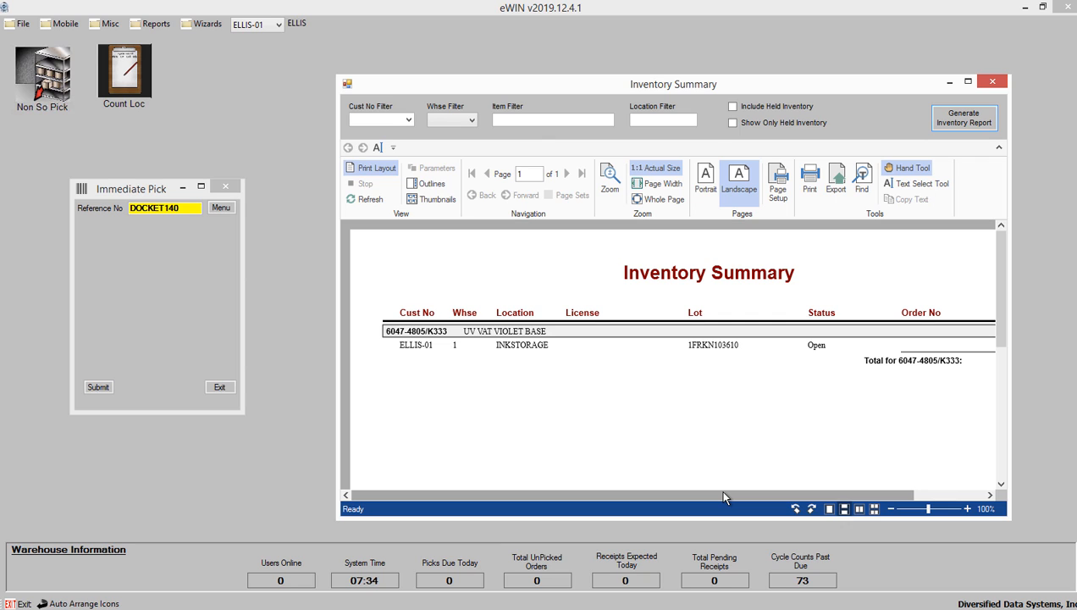
{"action": "left_click_drag", "start_coordinate": [725, 497], "coordinate": [849, 502]}
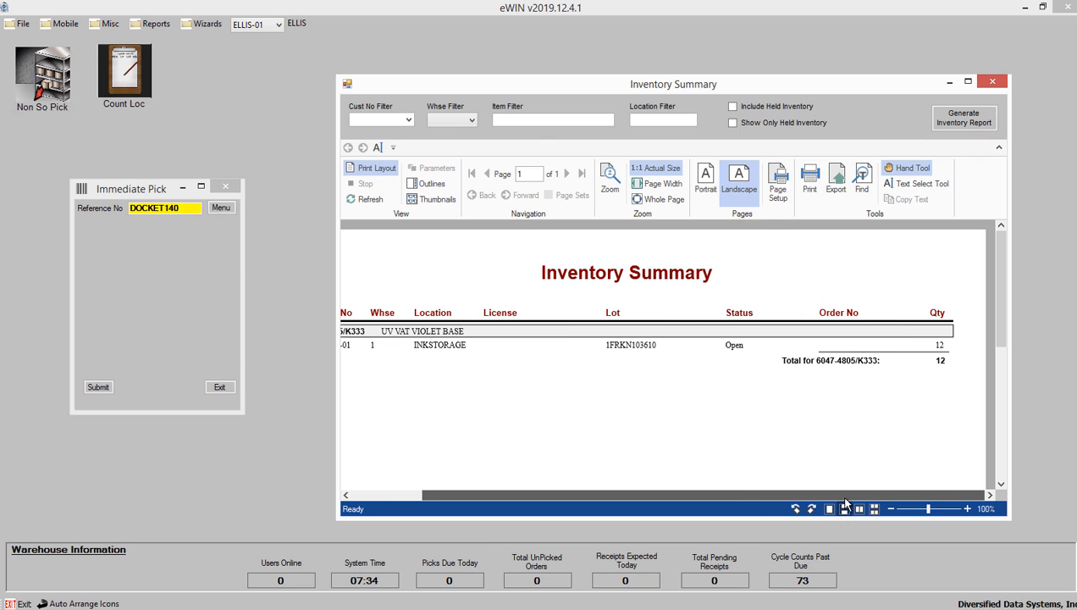
{"action": "left_click_drag", "start_coordinate": [714, 492], "coordinate": [672, 485]}
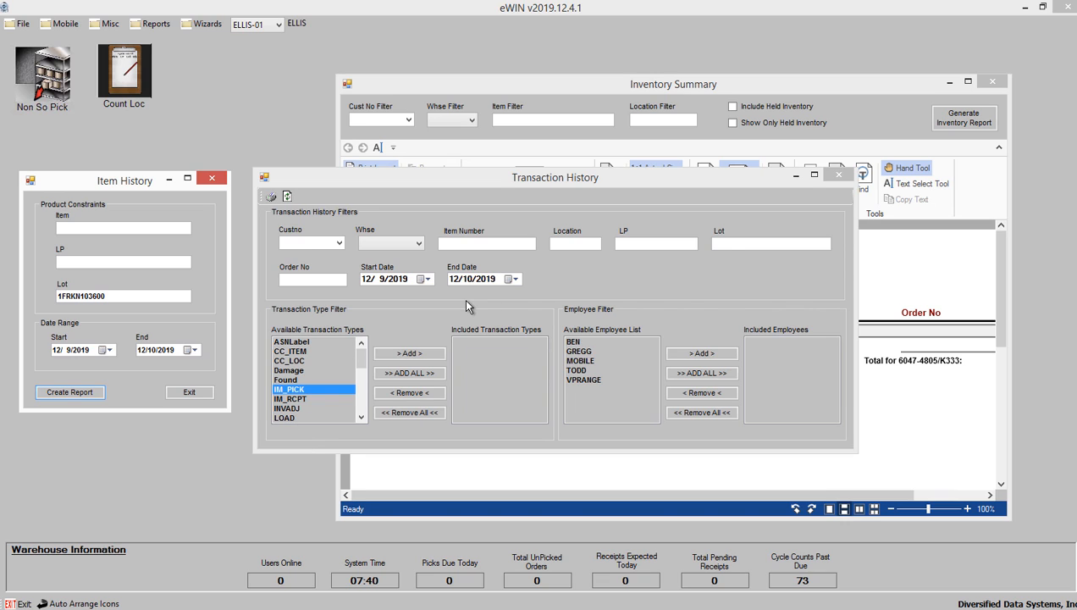
Step: Generate the Transaction History report for lot 1FRKN103600 and review its receipt, putaway, move and pick transactions at full size
{"action": "left_click", "coordinate": [725, 244]}
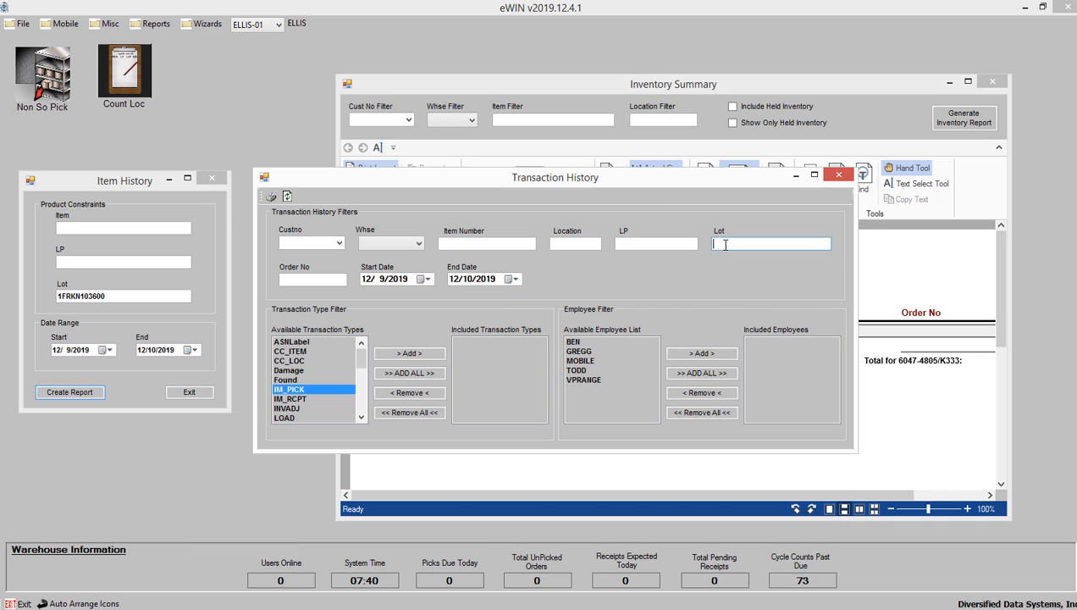
{"action": "type", "text": "1FRKN103600"}
{"action": "left_click", "coordinate": [271, 197]}
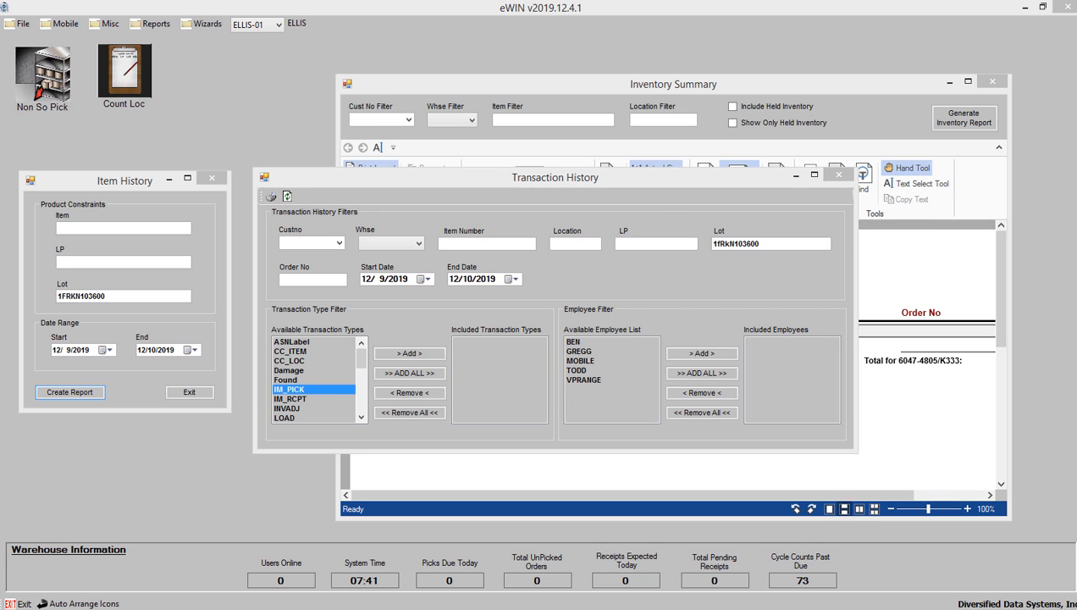
{"action": "left_click_drag", "start_coordinate": [932, 110], "coordinate": [506, 117]}
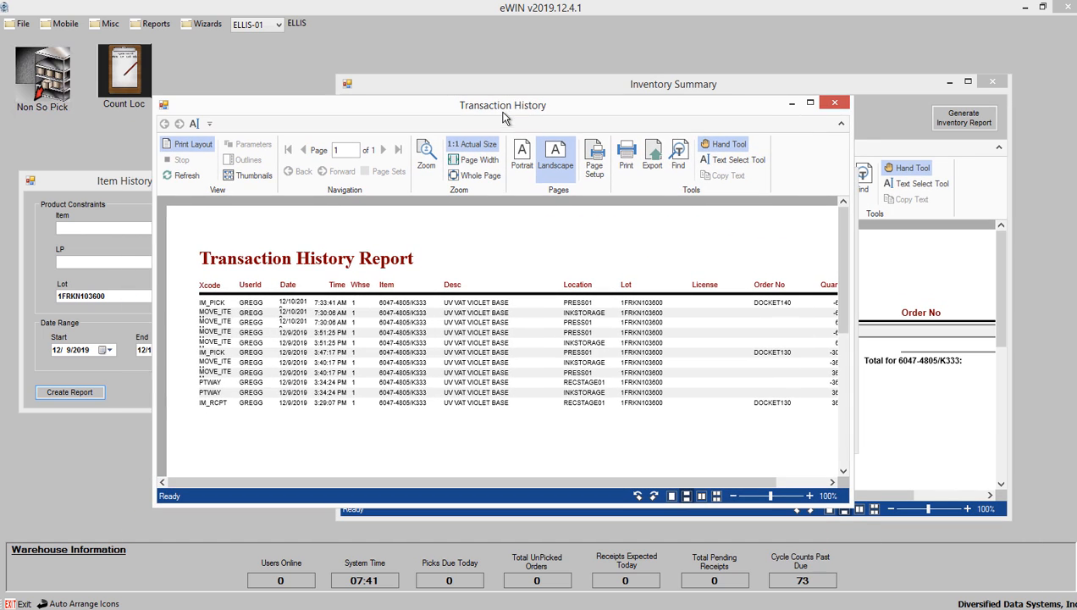
{"action": "left_click", "coordinate": [810, 102]}
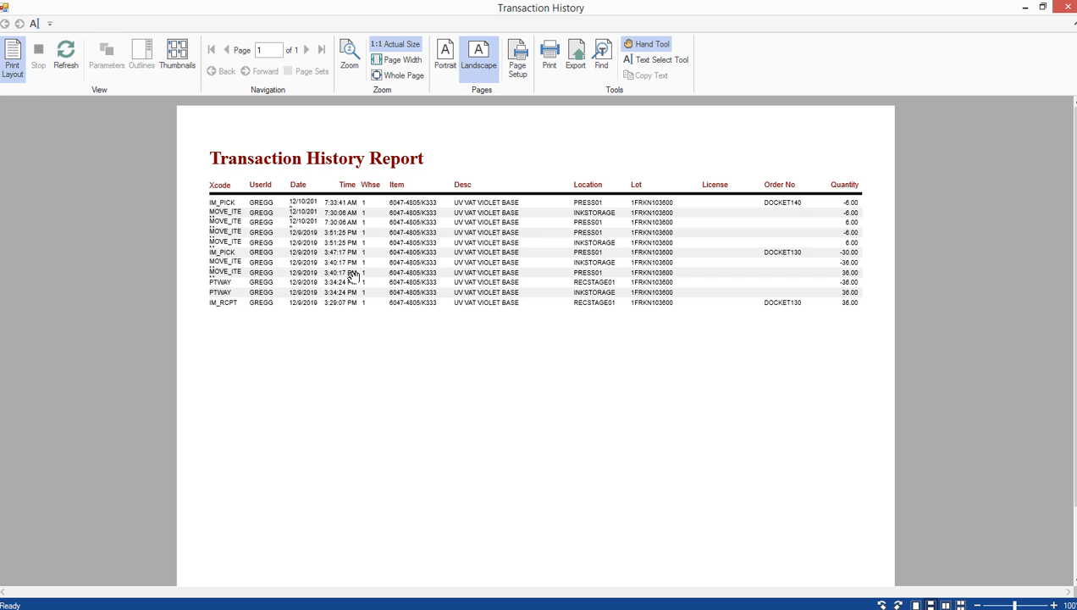
{"action": "left_click", "coordinate": [1025, 9]}
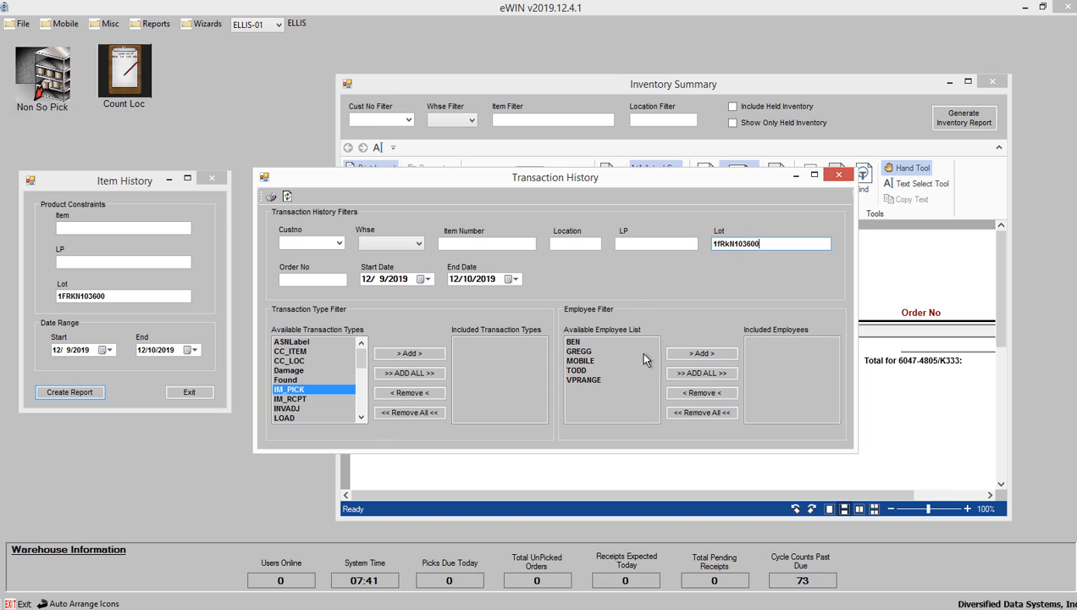
Step: Limit the Transaction History report for lot 1FRKN103600 to IM_PICK transactions, regenerate it and review which dockets used the lot
{"action": "left_click", "coordinate": [286, 391]}
{"action": "left_click", "coordinate": [409, 357]}
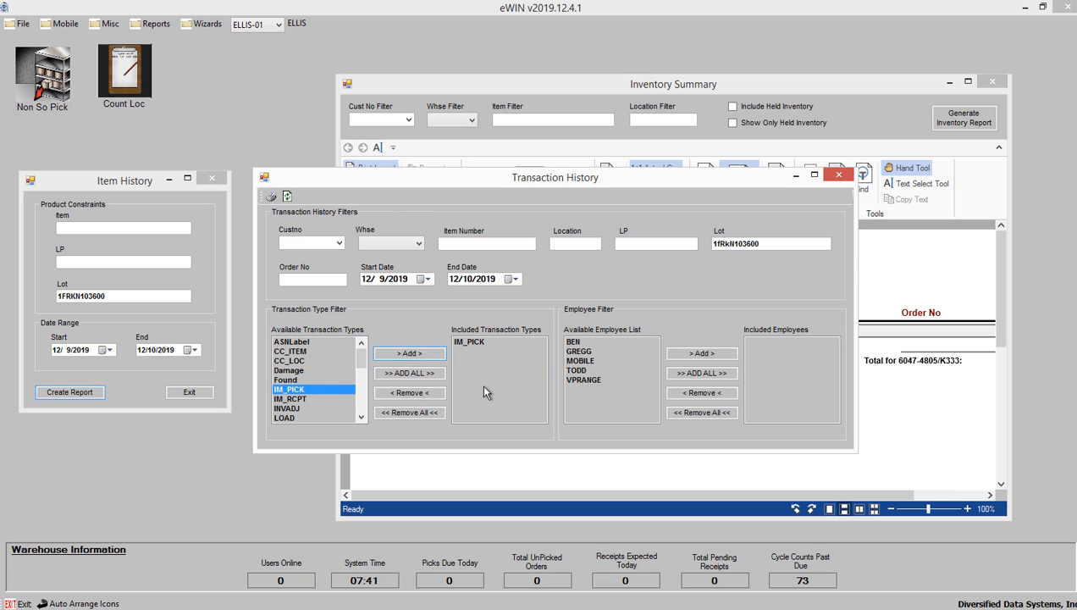
{"action": "left_click", "coordinate": [271, 196]}
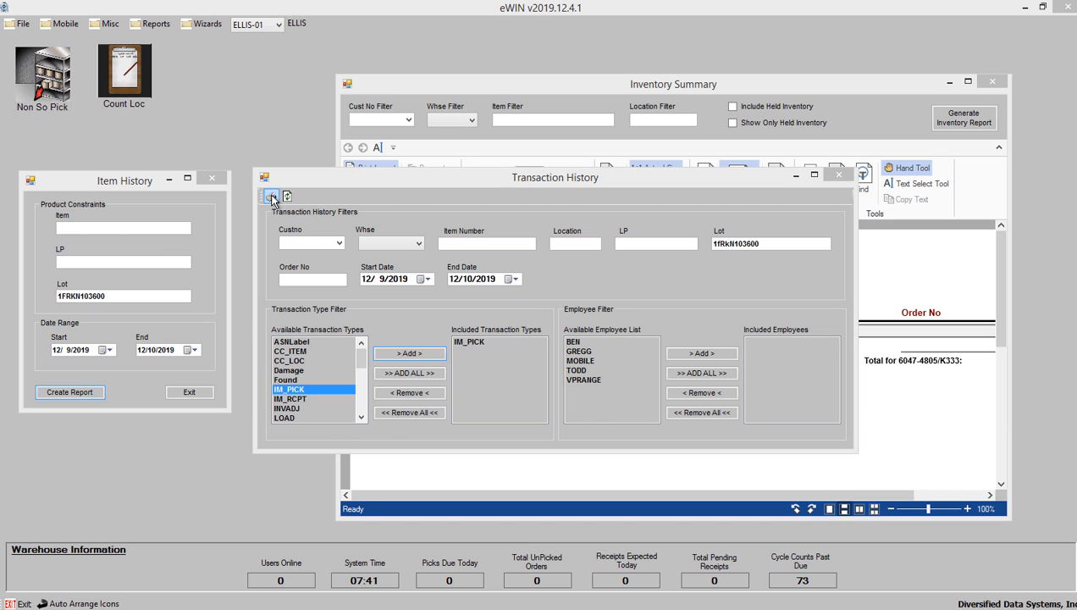
{"action": "left_click_drag", "start_coordinate": [1076, 95], "coordinate": [534, 76]}
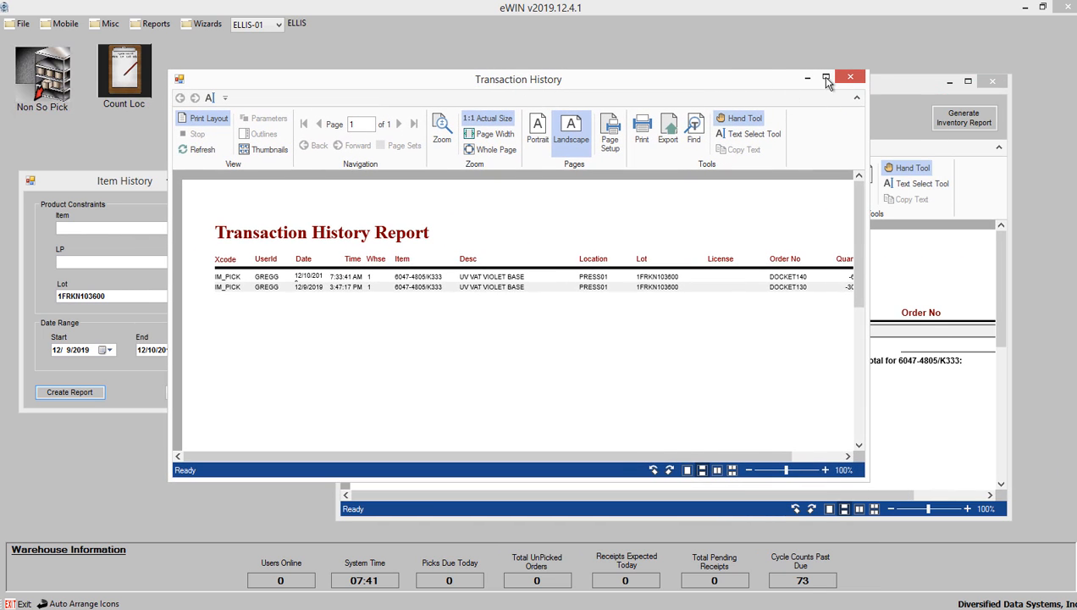
{"action": "left_click", "coordinate": [826, 77]}
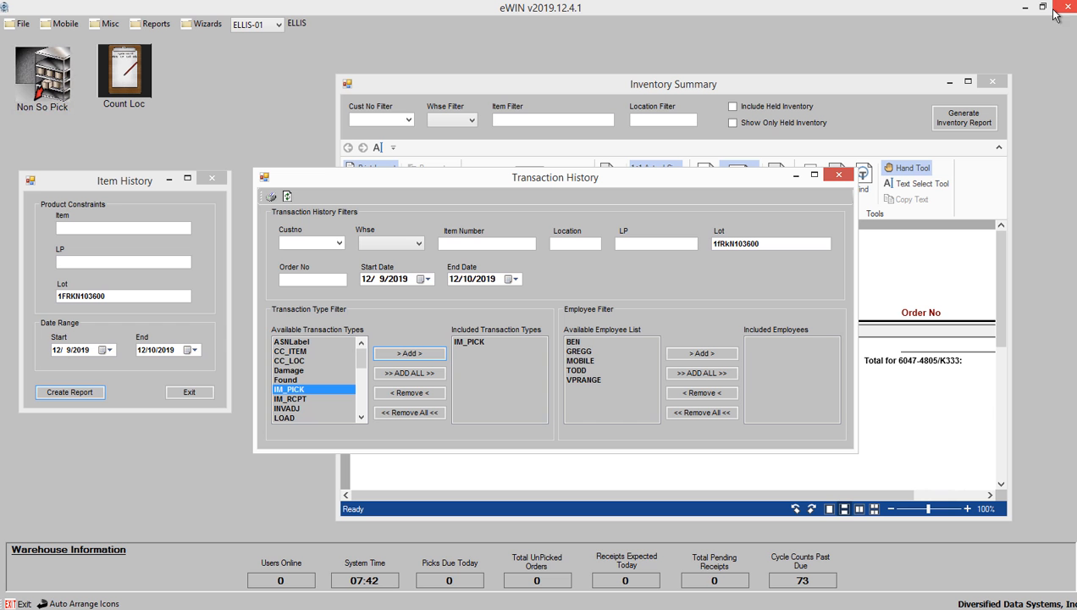
Step: Create the Item History report for lot 1FRKN103600 and review its transactions, locations, order numbers and quantities at full size
{"action": "left_click", "coordinate": [1063, 7]}
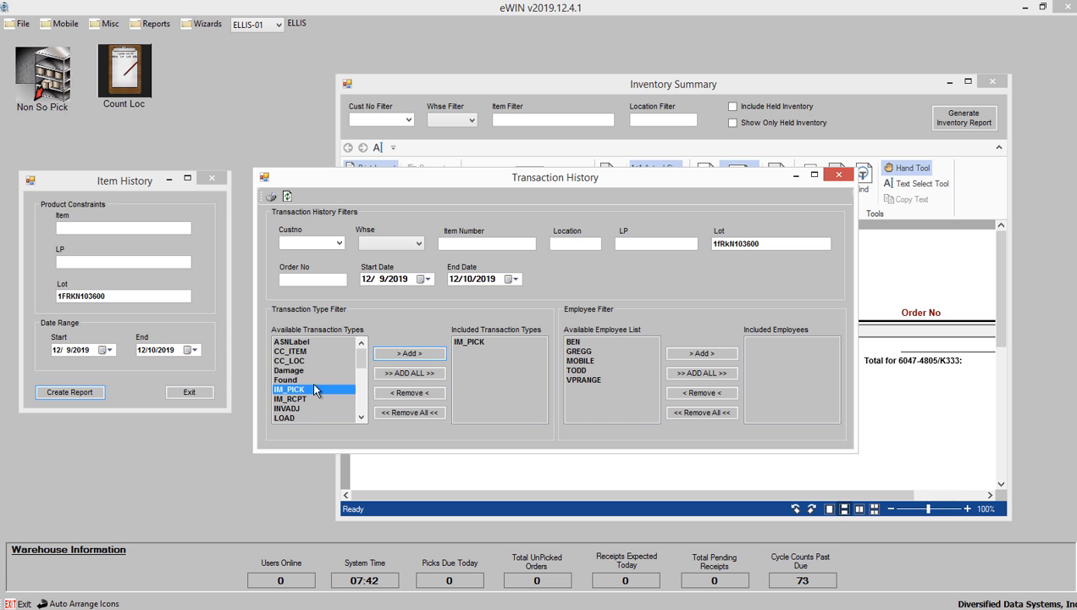
{"action": "left_click", "coordinate": [124, 182]}
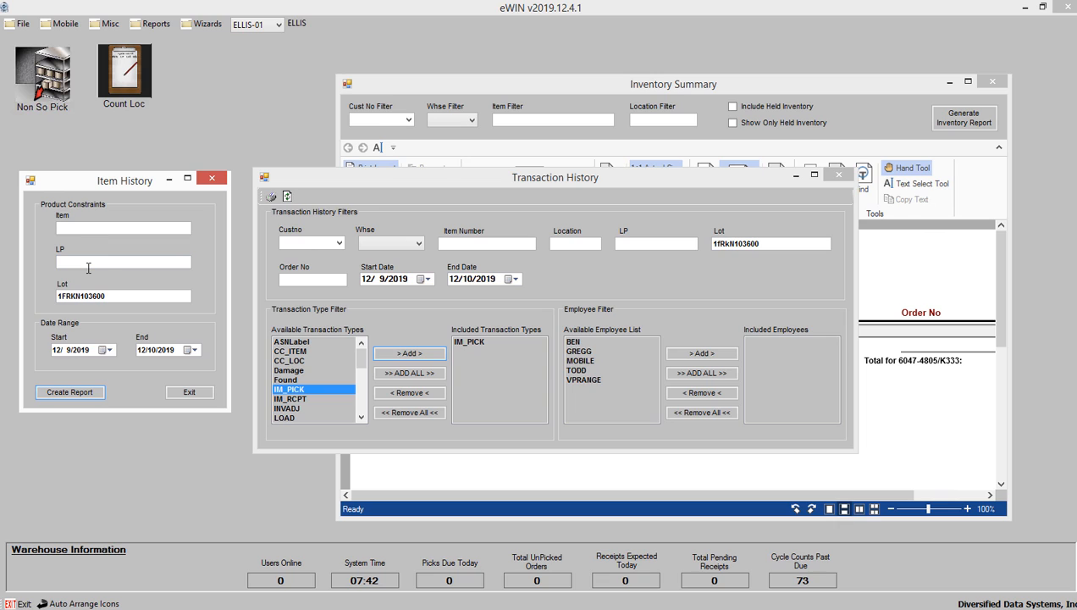
{"action": "left_click", "coordinate": [69, 390]}
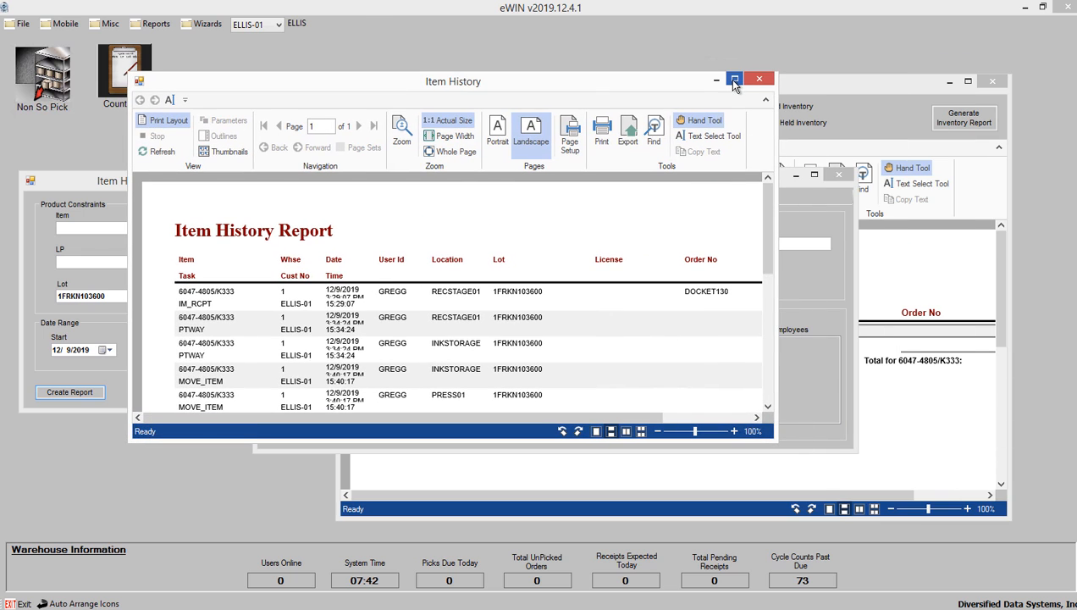
{"action": "left_click", "coordinate": [735, 80]}
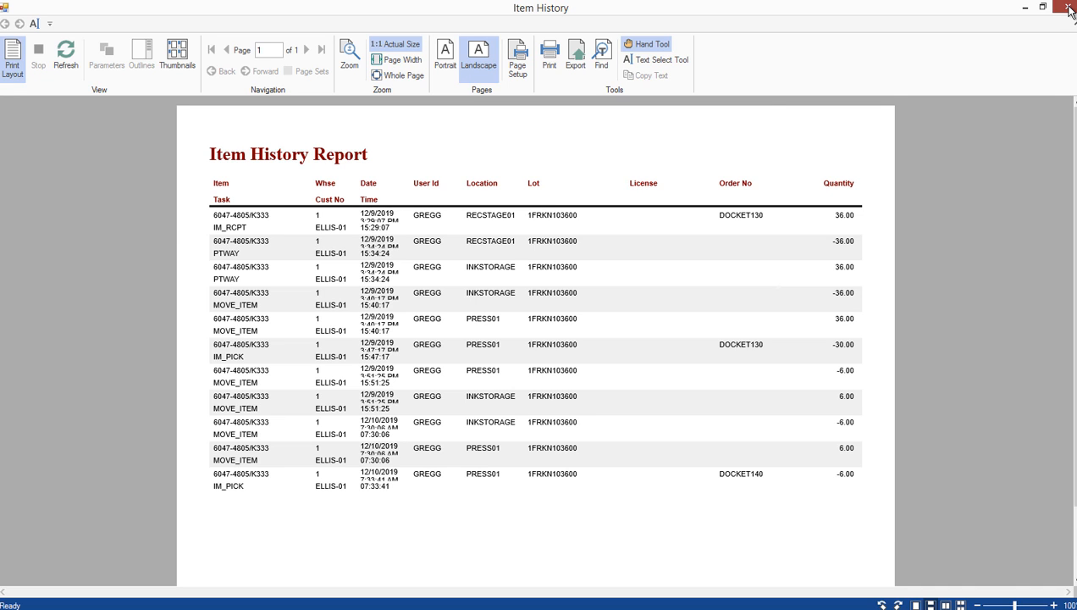
{"action": "left_click", "coordinate": [1069, 8]}
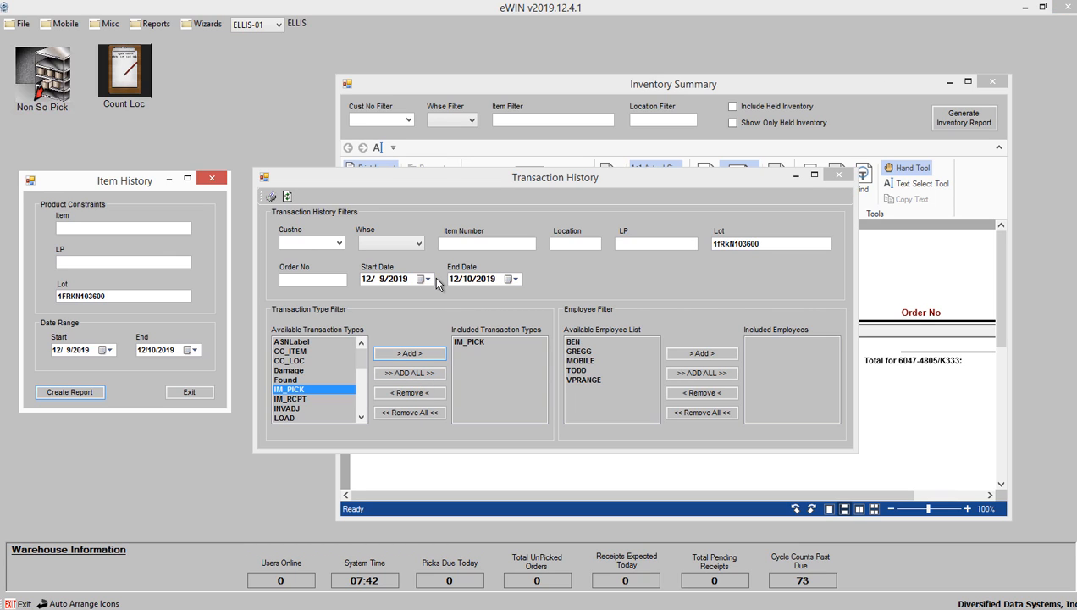
Step: Remove all included transaction types from the Transaction History filter for lot 1FRKN103600
{"action": "left_click", "coordinate": [468, 343]}
{"action": "left_click", "coordinate": [421, 413]}
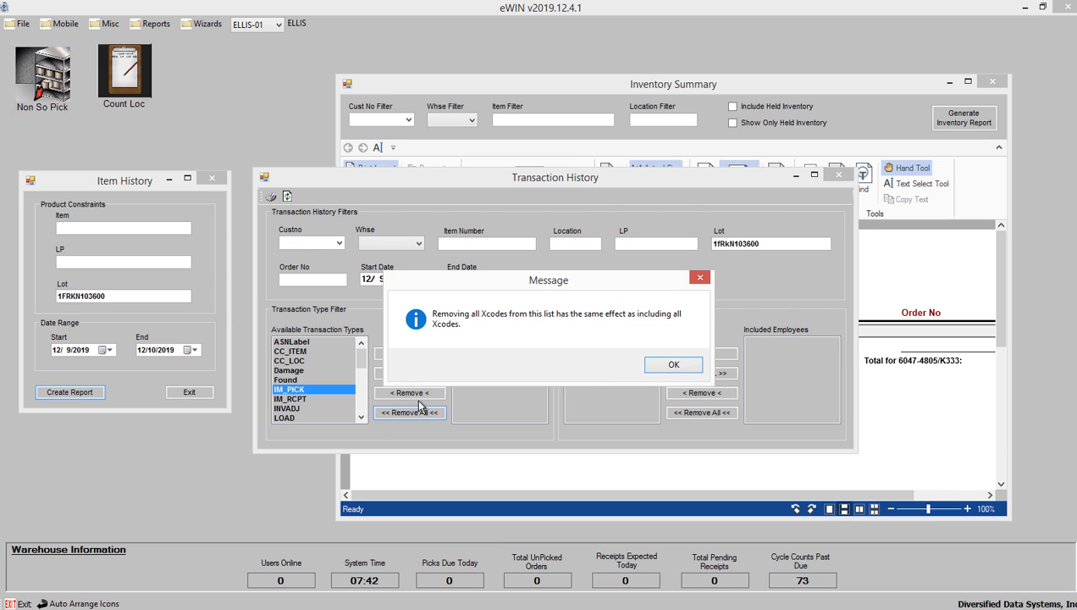
{"action": "left_click", "coordinate": [687, 366]}
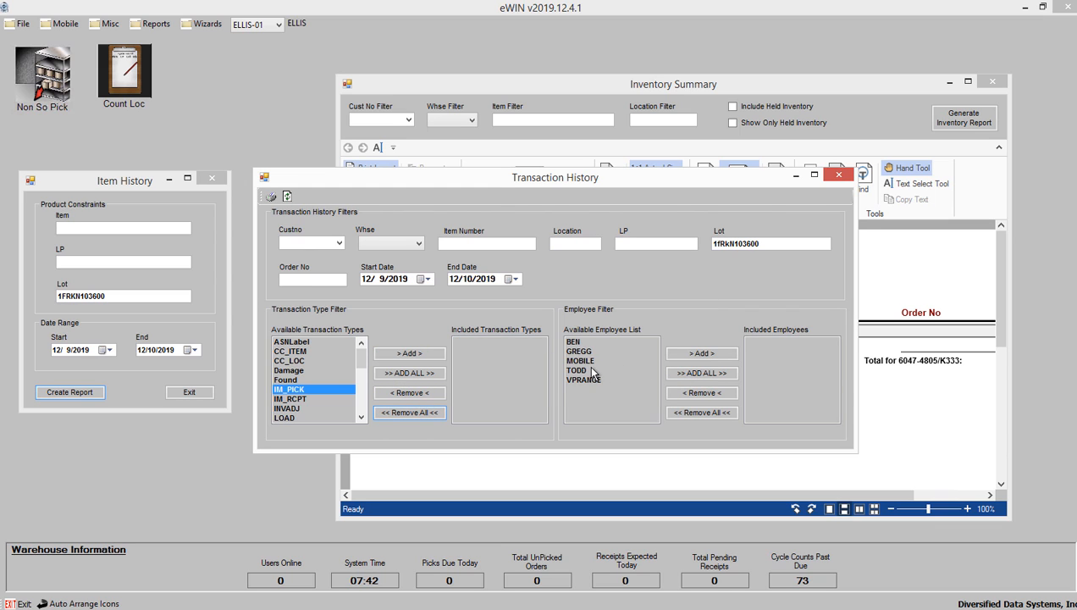